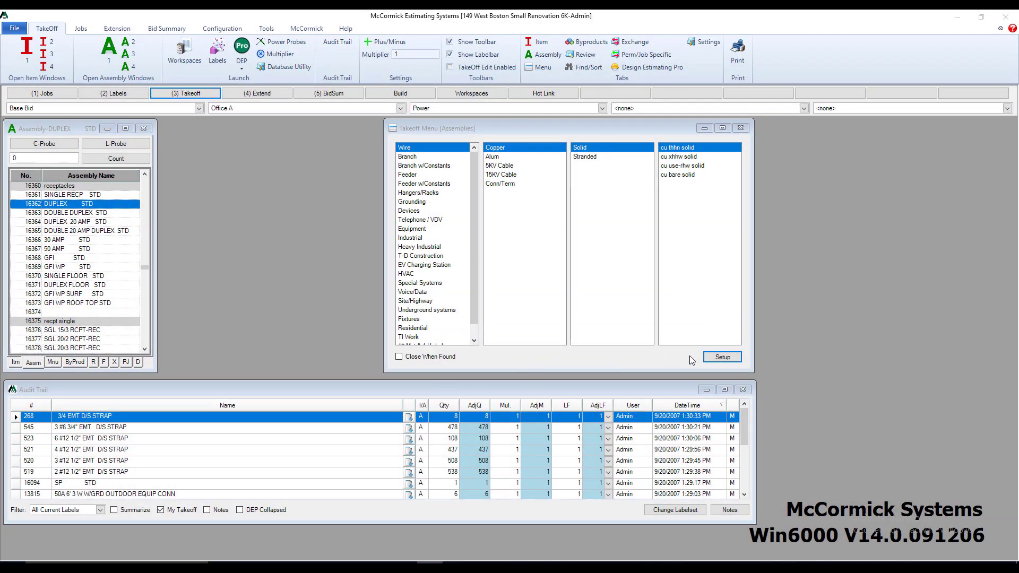
Move Hangers/Racks down and Devices to the top of the takeoff menu categories
left_click(716, 358)
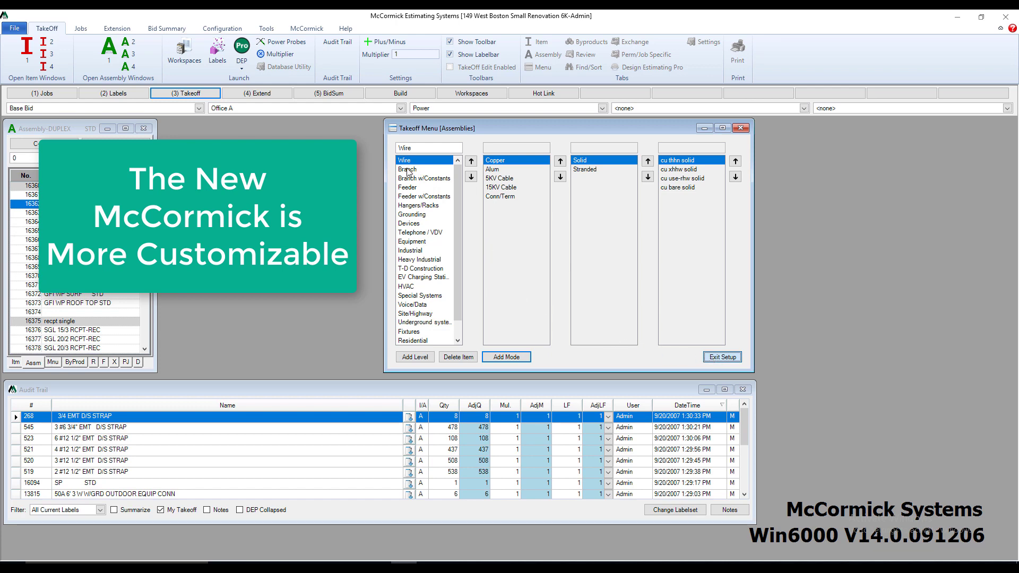
left_click(407, 188)
left_click(419, 206)
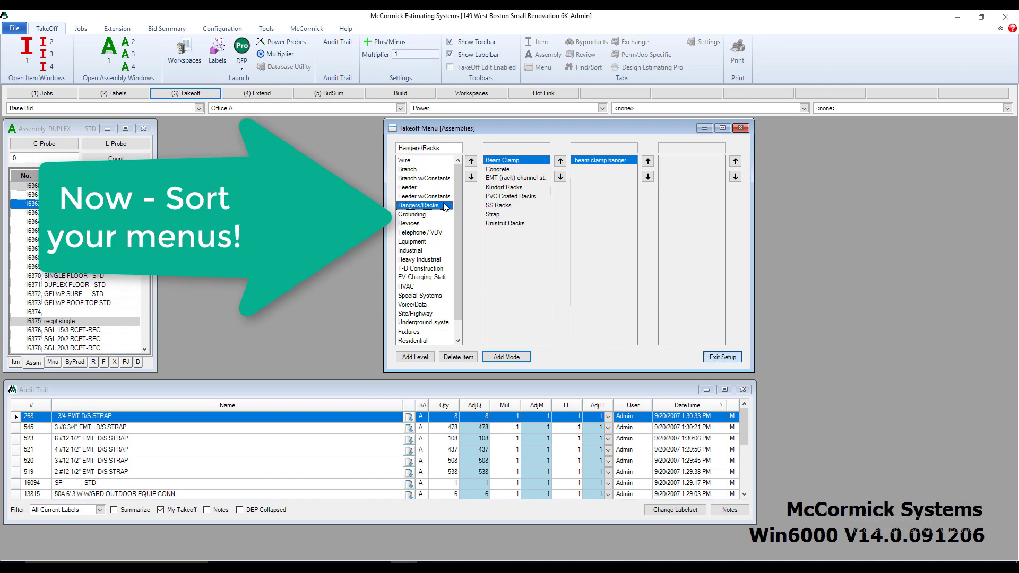
left_click(472, 176)
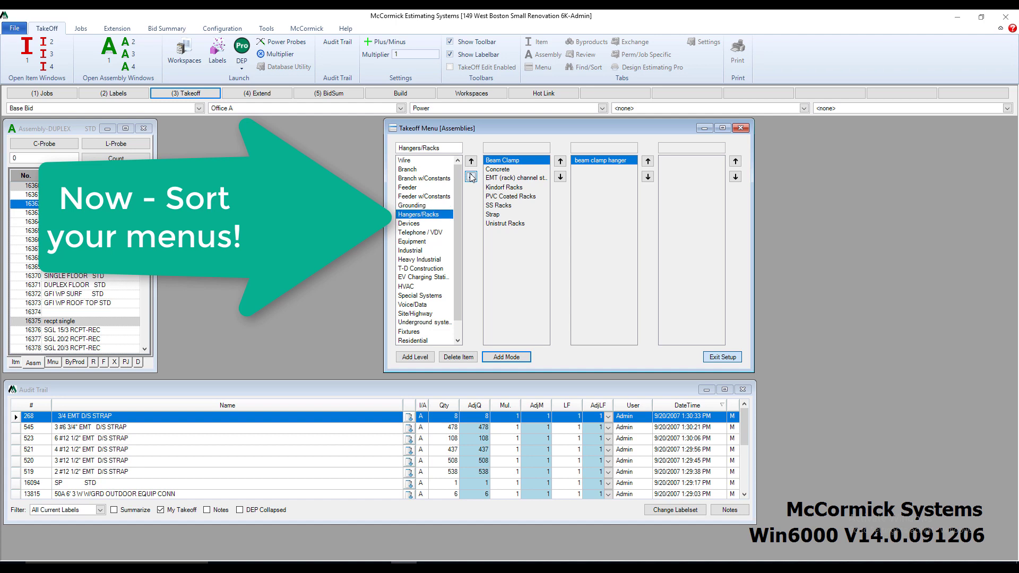
left_click(472, 176)
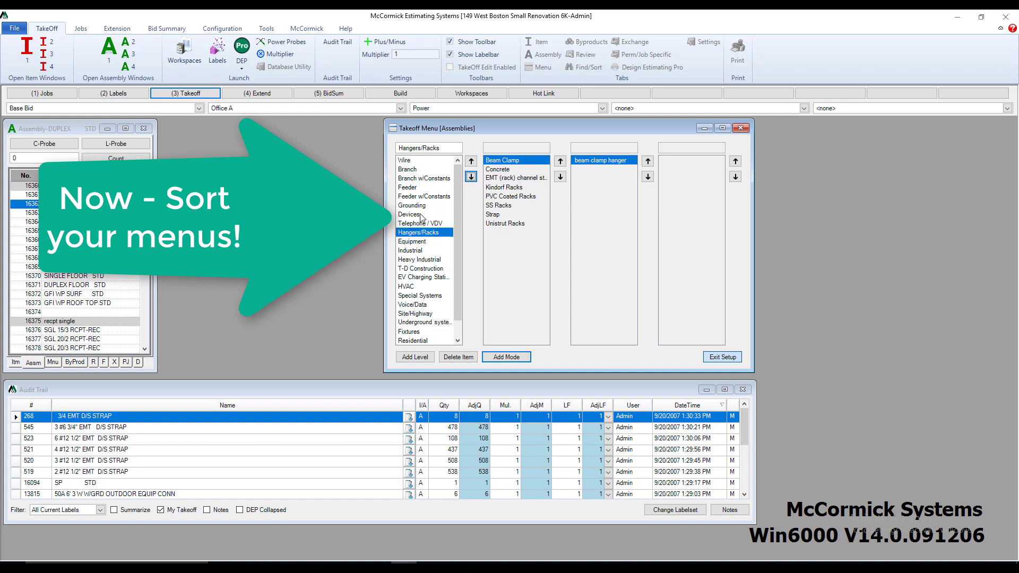
left_click(427, 215)
left_click(471, 161)
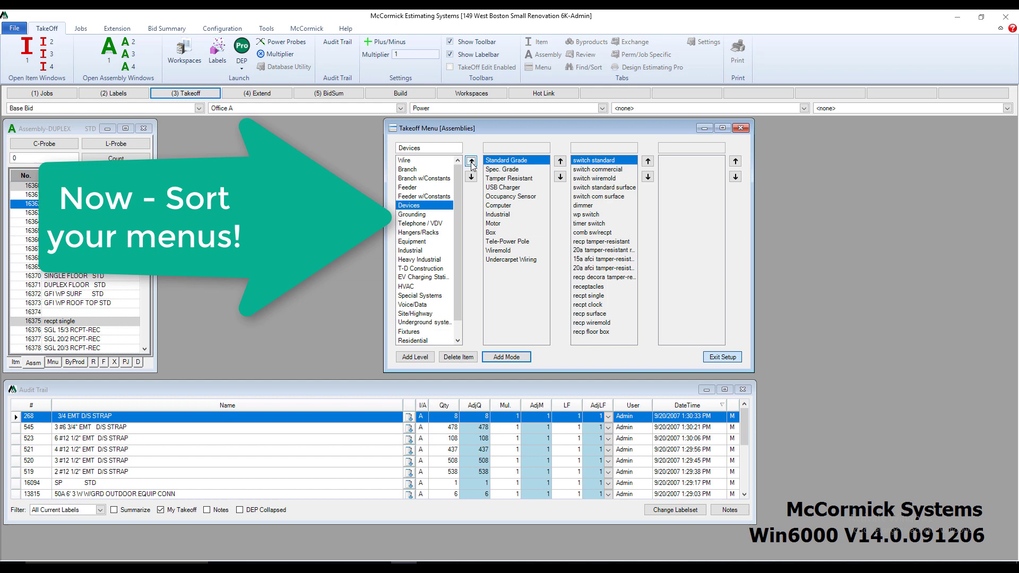
left_click(471, 161)
left_click(471, 162)
left_click(471, 161)
left_click(471, 161)
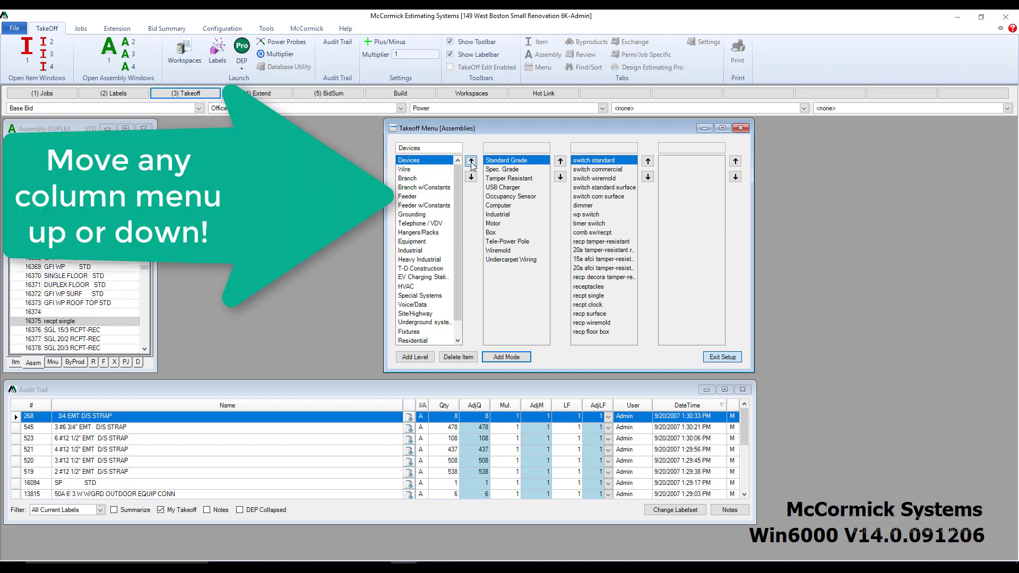
Place Standard Grade below Tamper Resistant and recp tamper-resistant just above recp floor box
left_click(513, 161)
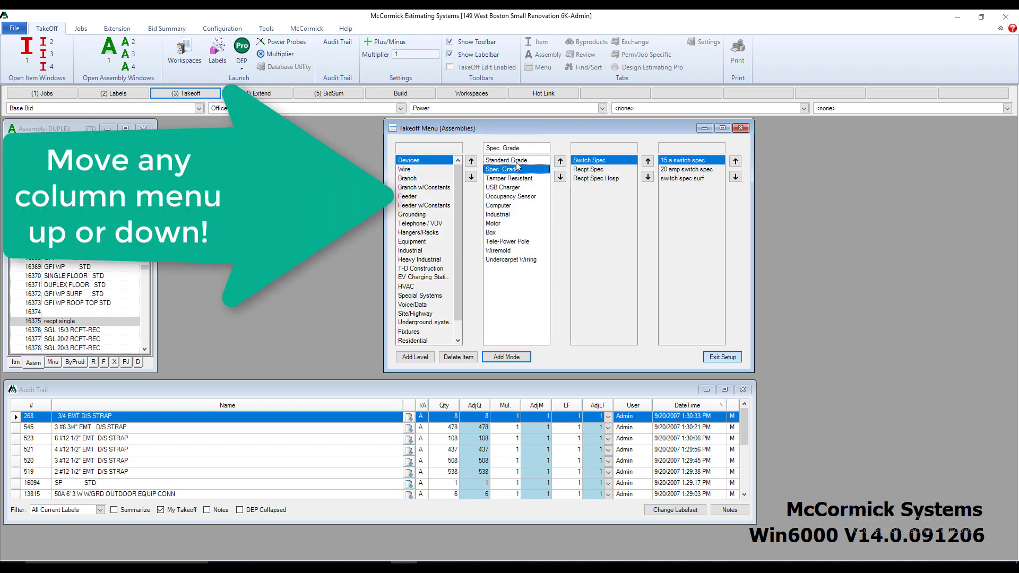
left_click(560, 177)
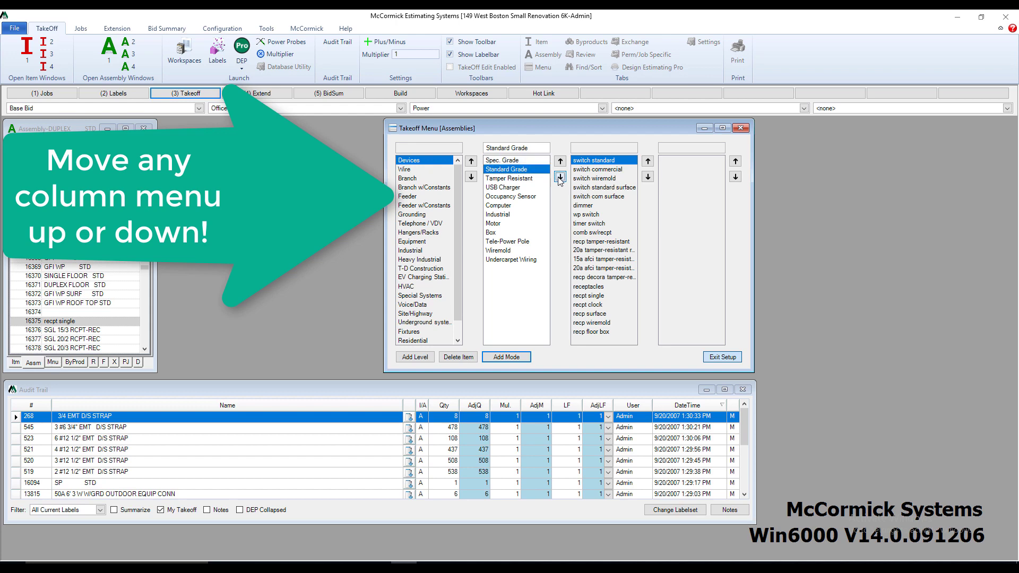
left_click(560, 176)
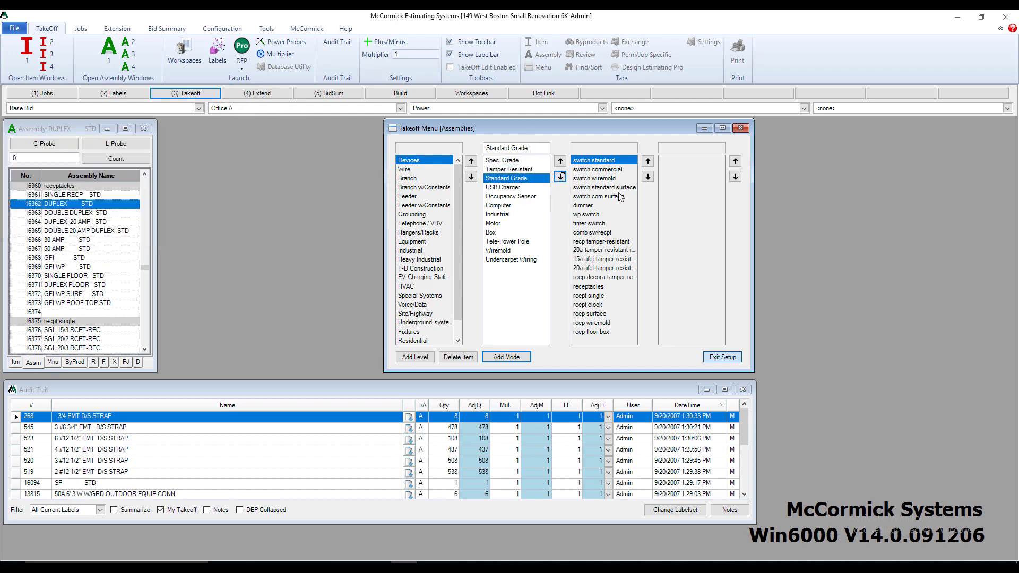
left_click(631, 242)
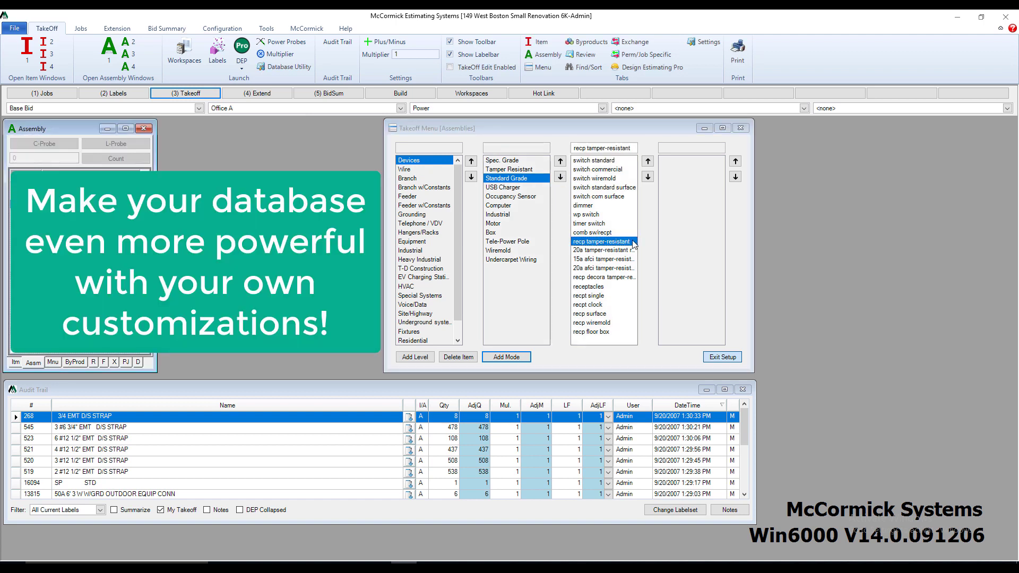
left_click(648, 176)
left_click(647, 176)
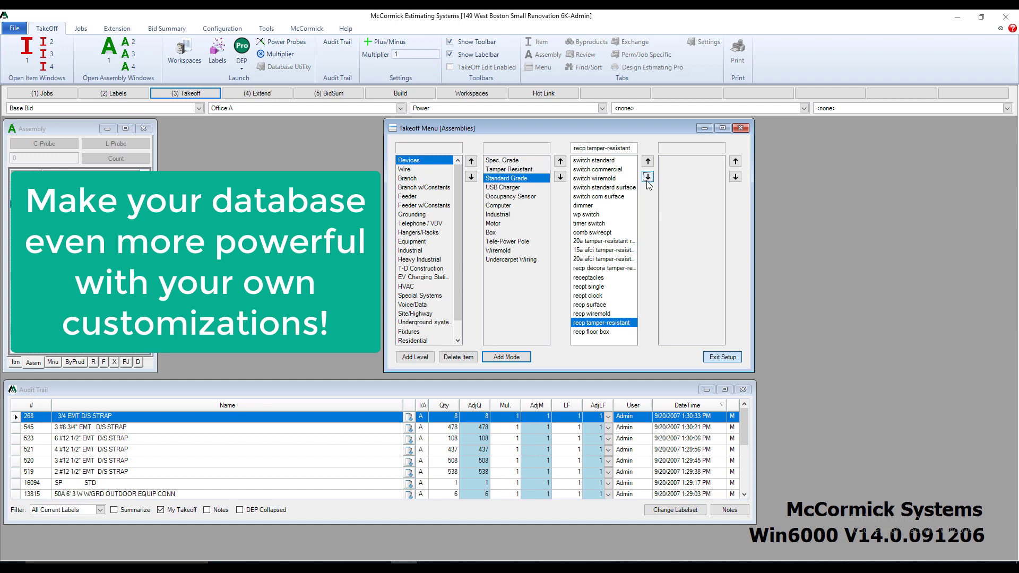
left_click(726, 357)
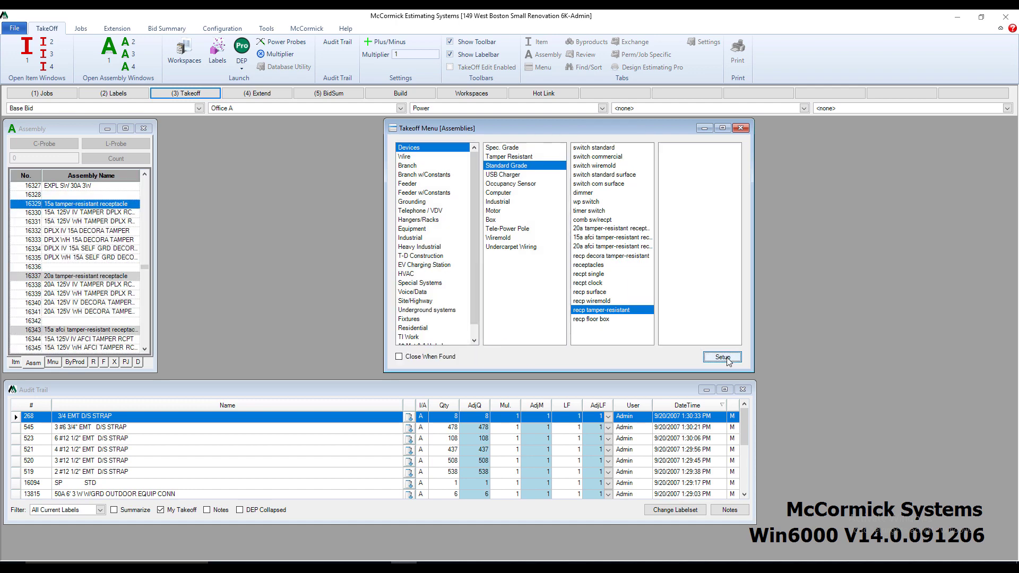
Move Branch, EMT below MC Cable Branch and Fix/Dev/House below Feeder, EMT in workspace pages
left_click(184, 50)
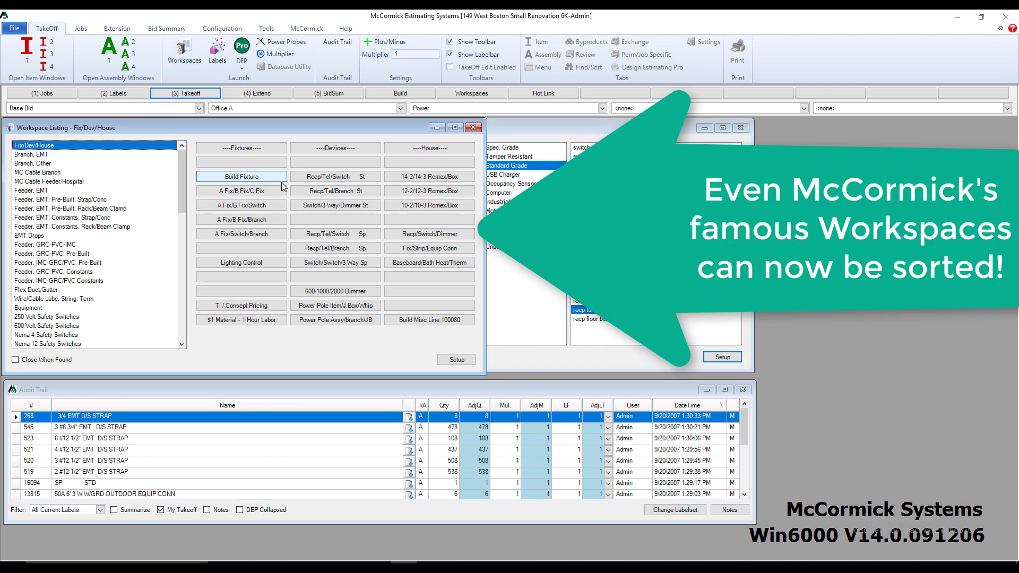
left_click(455, 361)
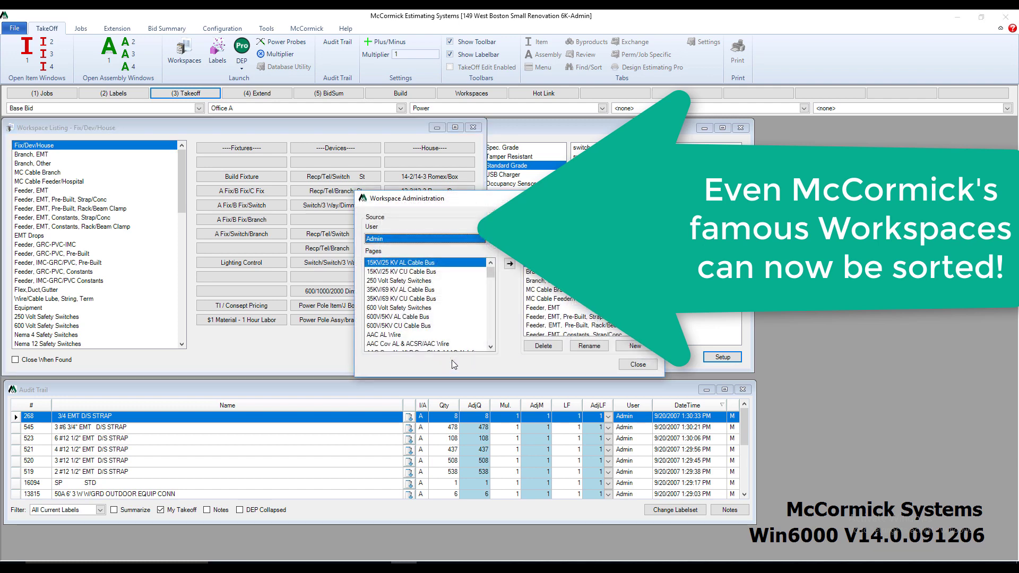
left_click(556, 272)
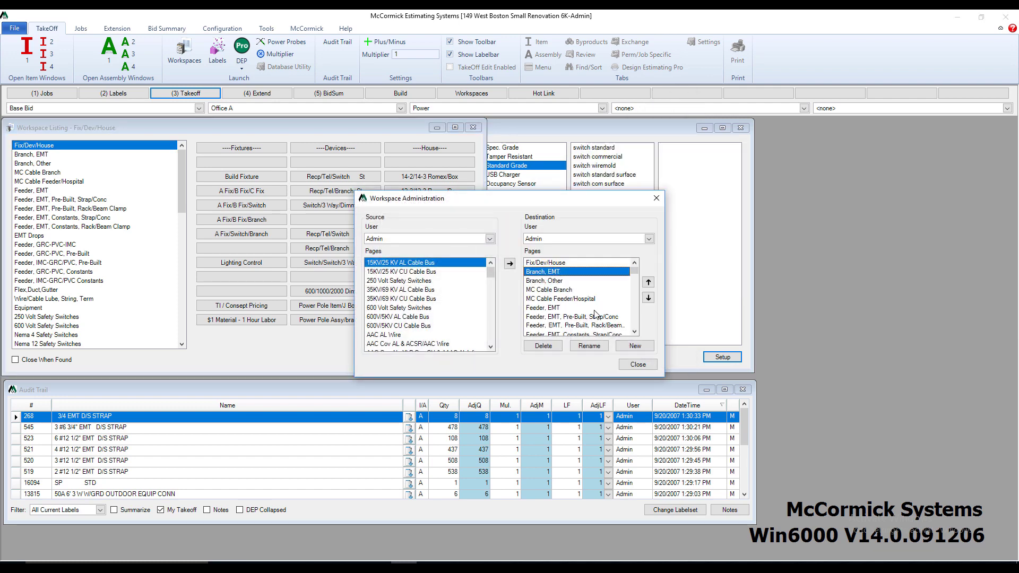
left_click(648, 298)
left_click(647, 298)
left_click(564, 265)
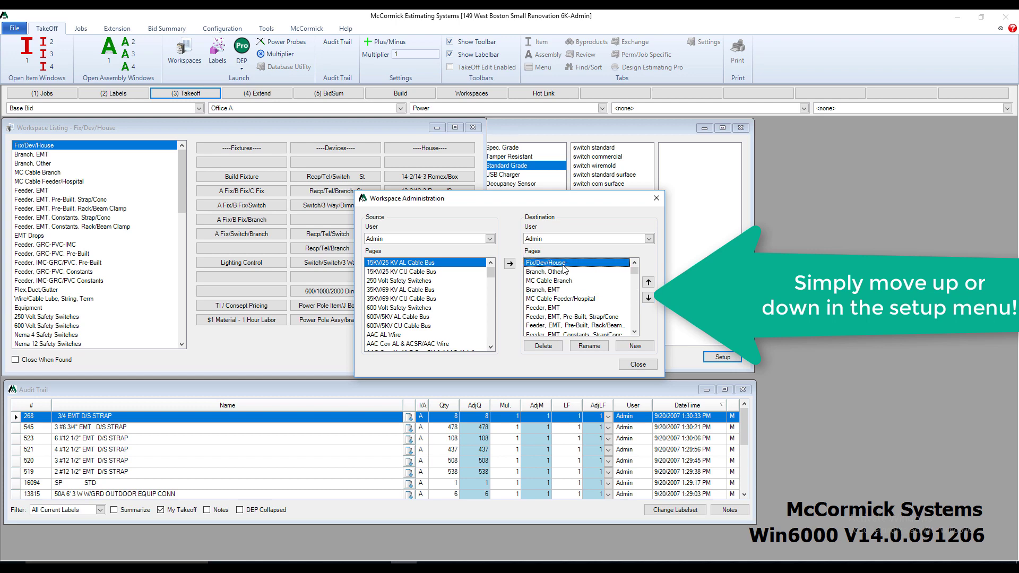
left_click(648, 299)
left_click(647, 299)
left_click(648, 298)
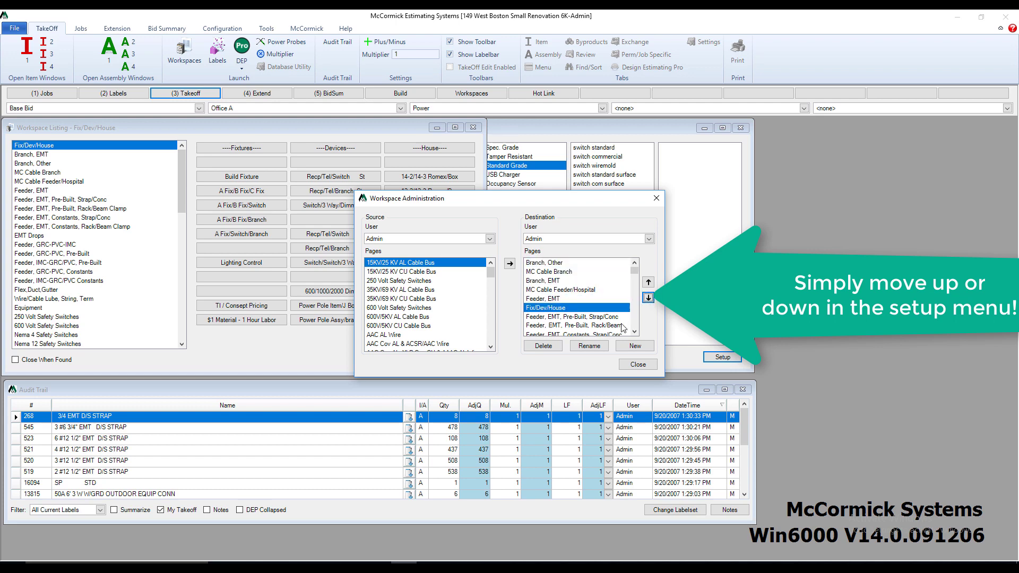
left_click(638, 365)
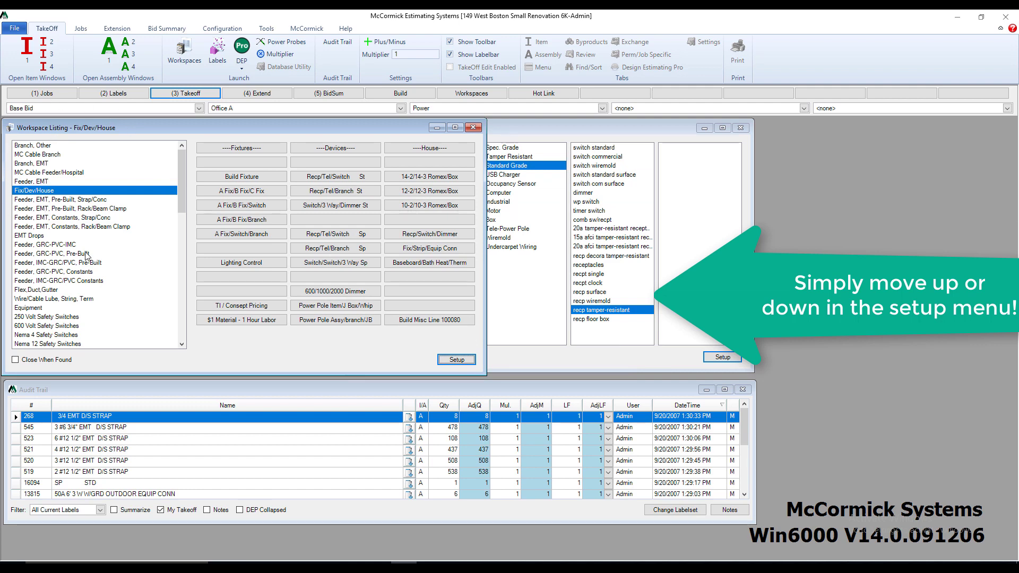
Drag MC Cable Branch to the top of the workspace destination pages
left_click(115, 262)
left_click(53, 145)
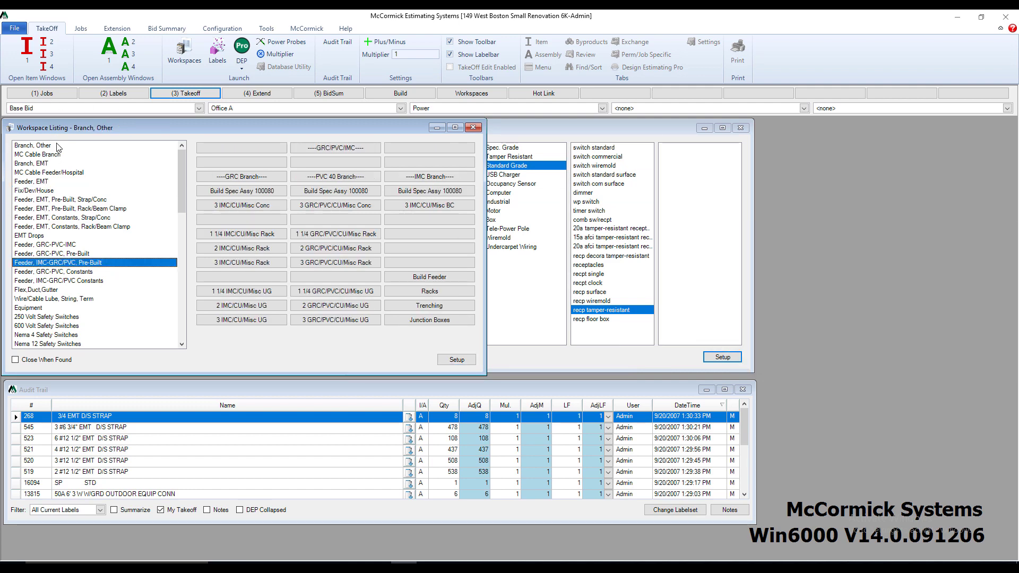
left_click(453, 361)
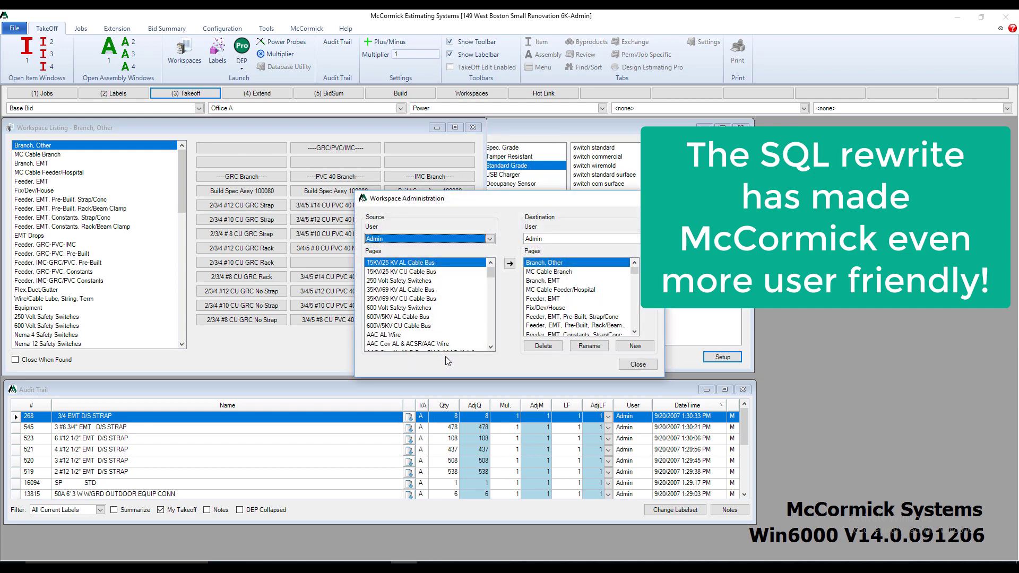
left_click(553, 272)
left_click_drag(553, 271, 554, 262)
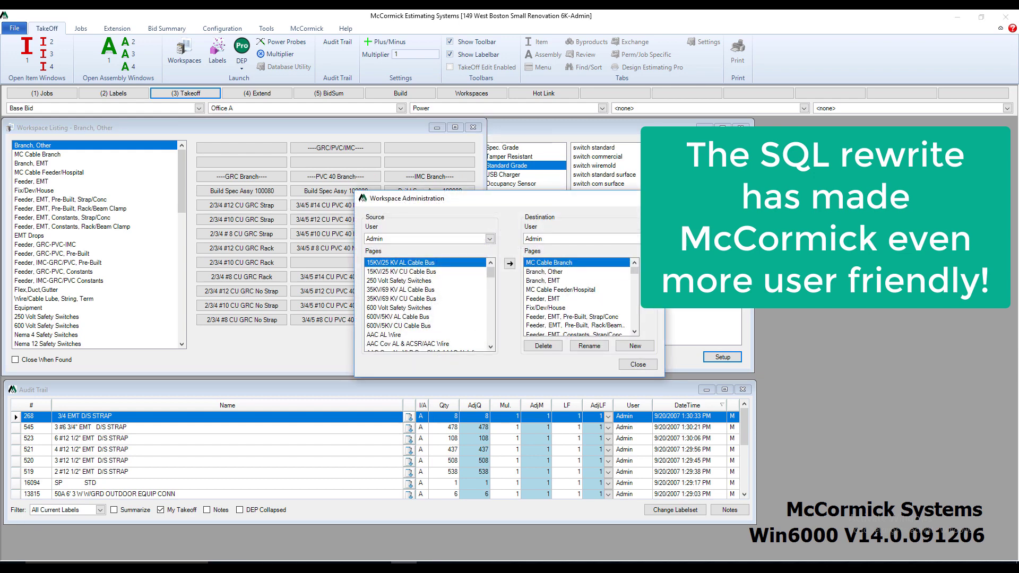
left_click(637, 365)
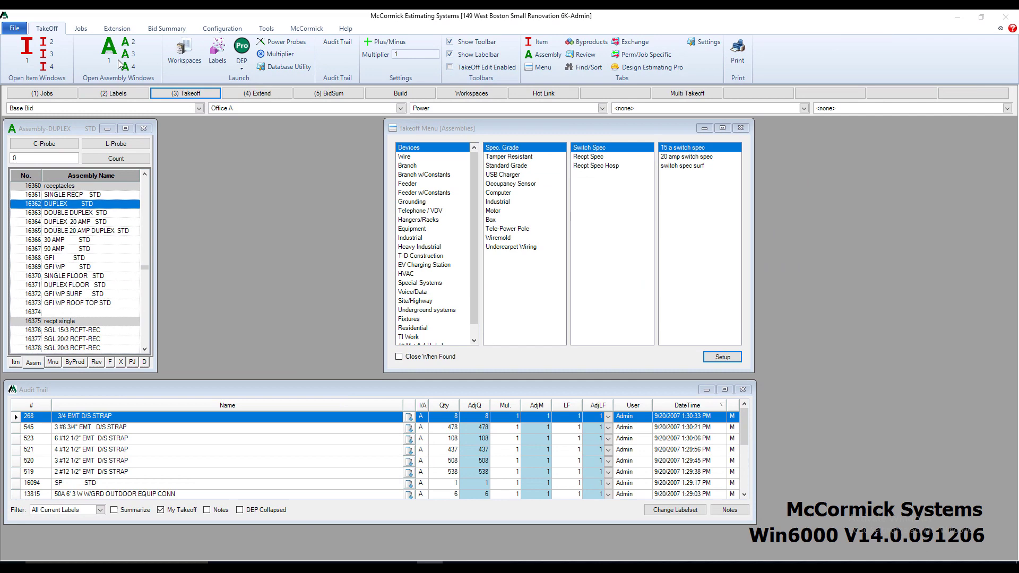
Open assembly windows, then use Multi Takeoff to bring up sheet E-1 Power-01
left_click(123, 66)
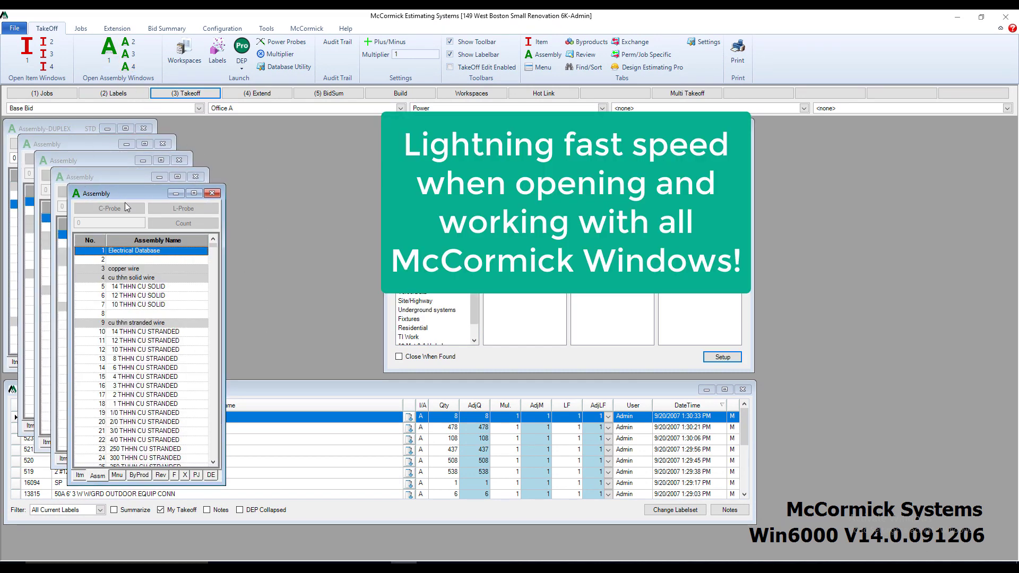
left_click_drag(127, 198, 285, 135)
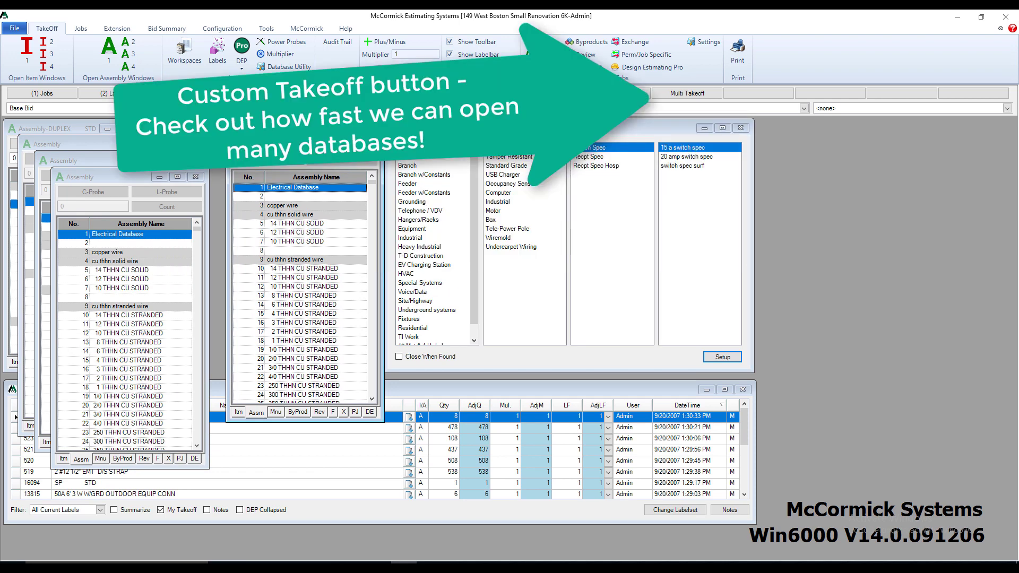
left_click(688, 95)
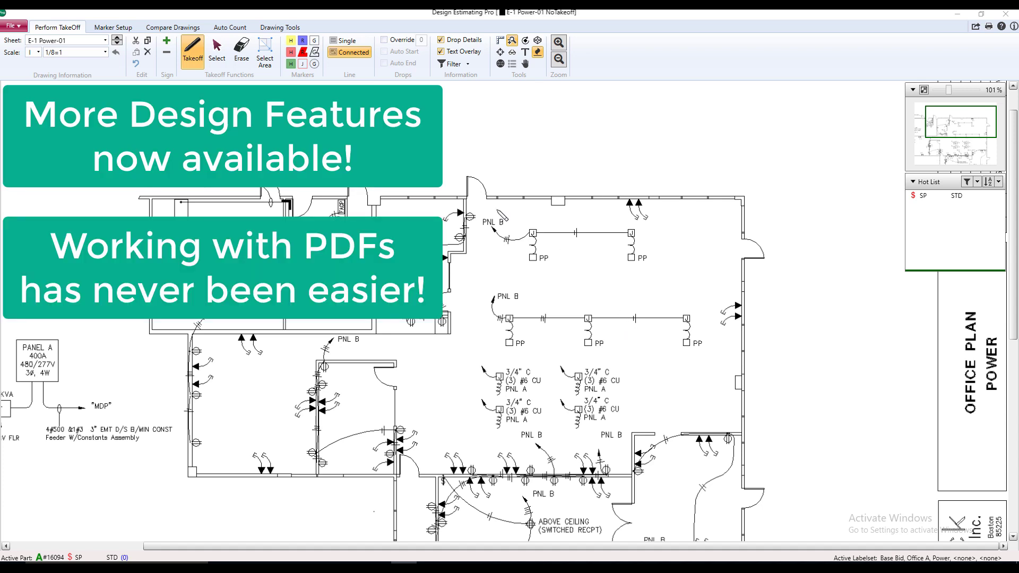
Draw a red revision cloud around the upper-right rooms near PNL B
left_click(492, 208)
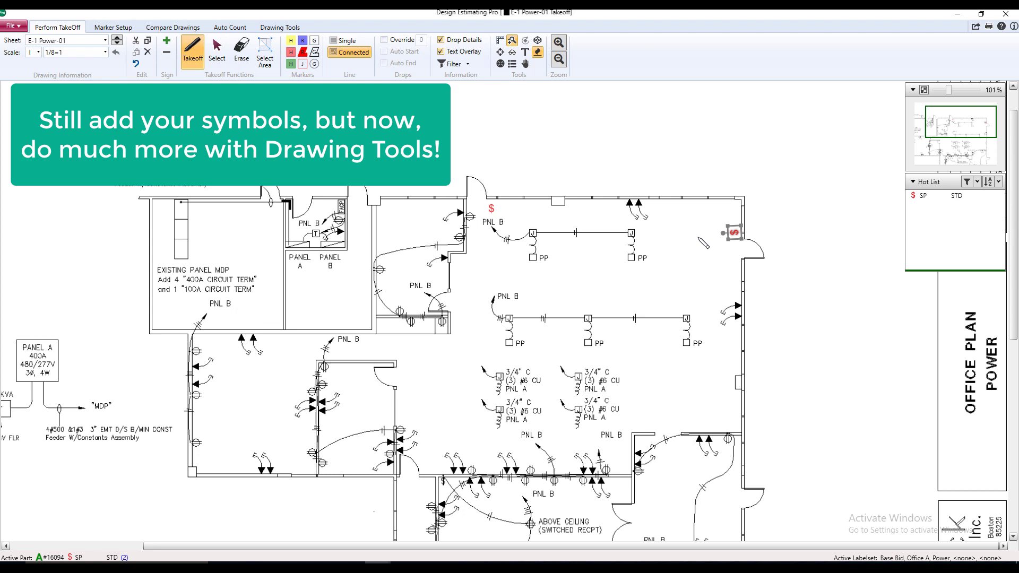
left_click(280, 28)
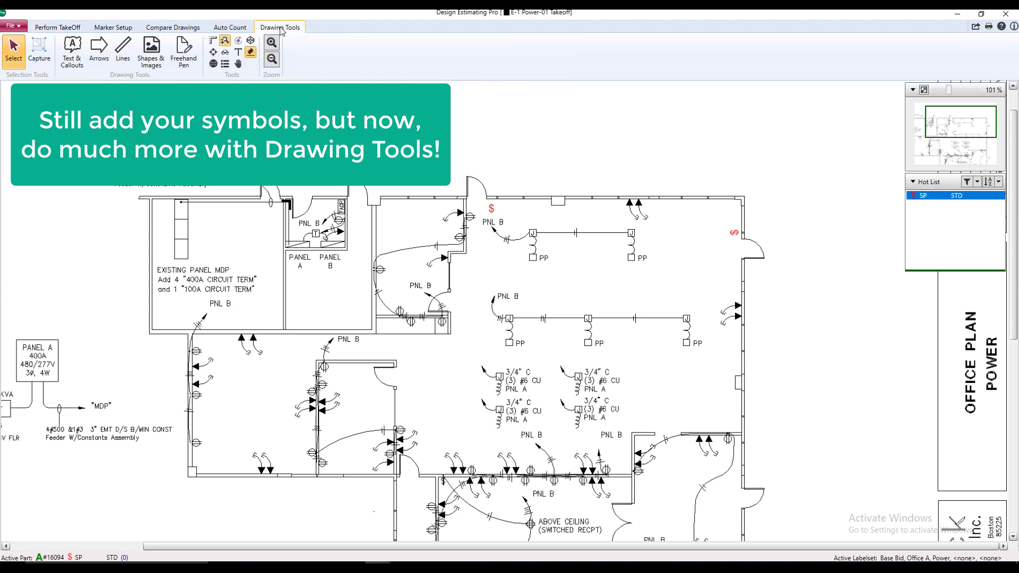
left_click(72, 49)
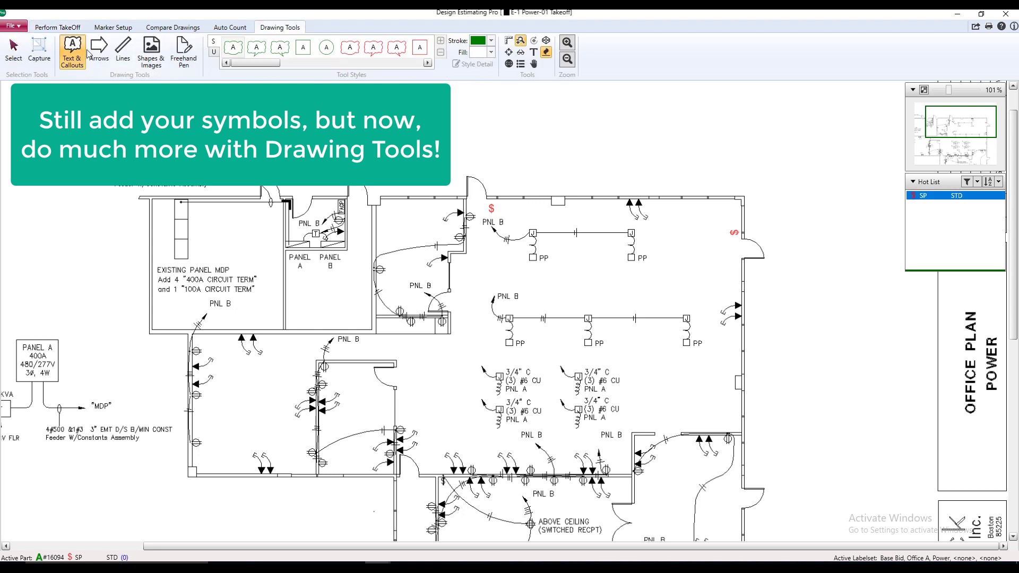
left_click(153, 49)
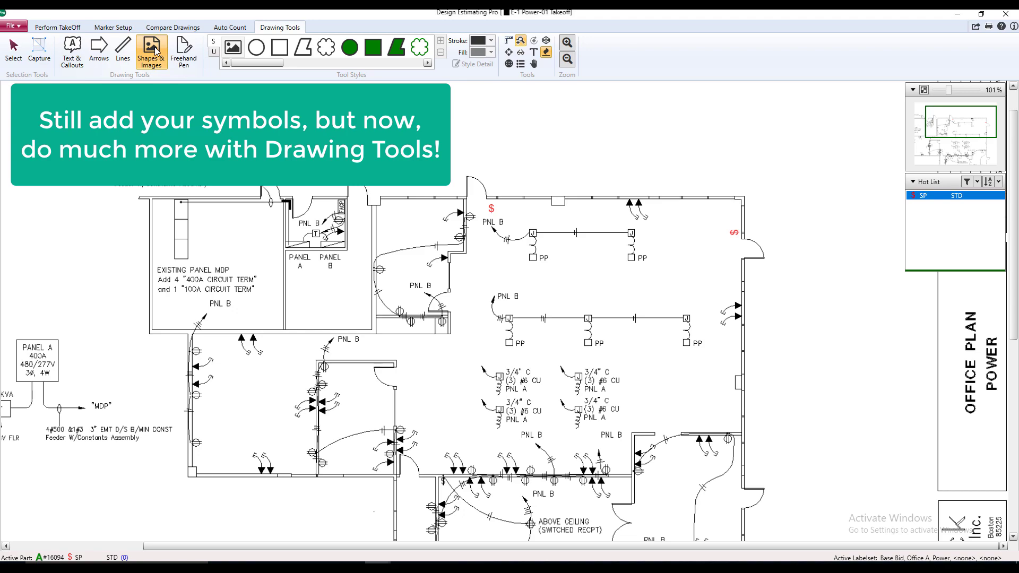
scroll(350, 49, "down", 3)
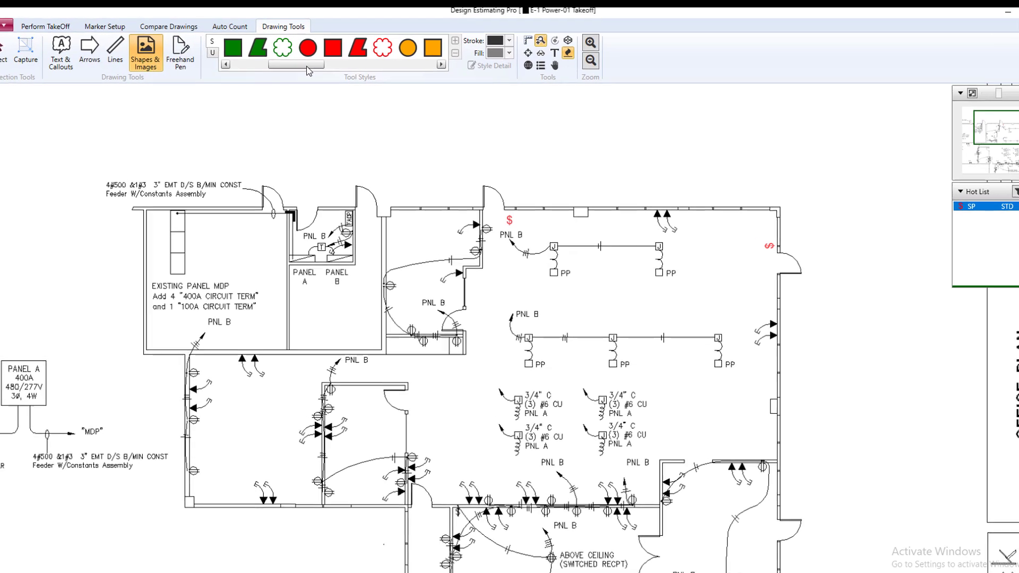
left_click(399, 48)
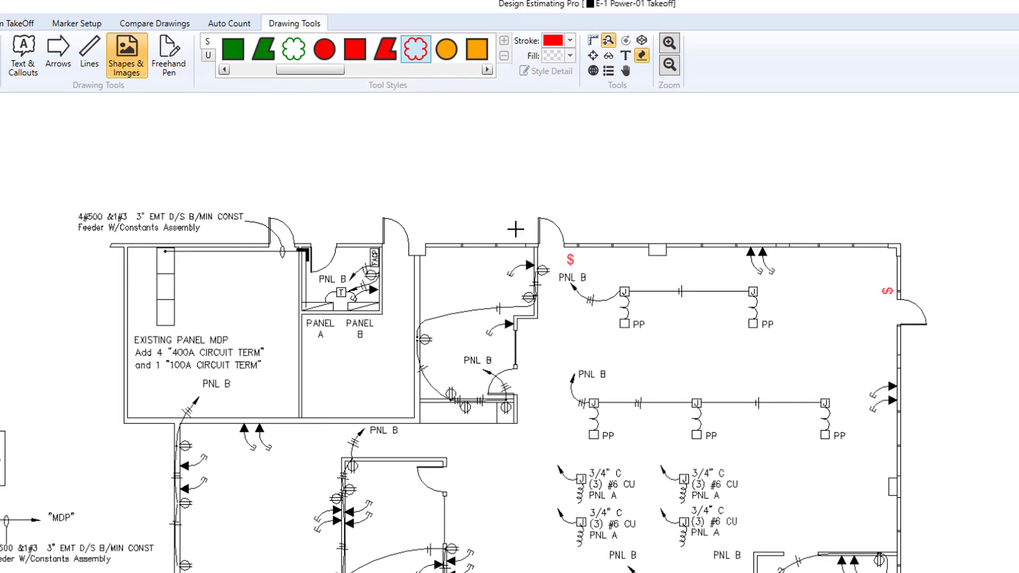
left_click(537, 172)
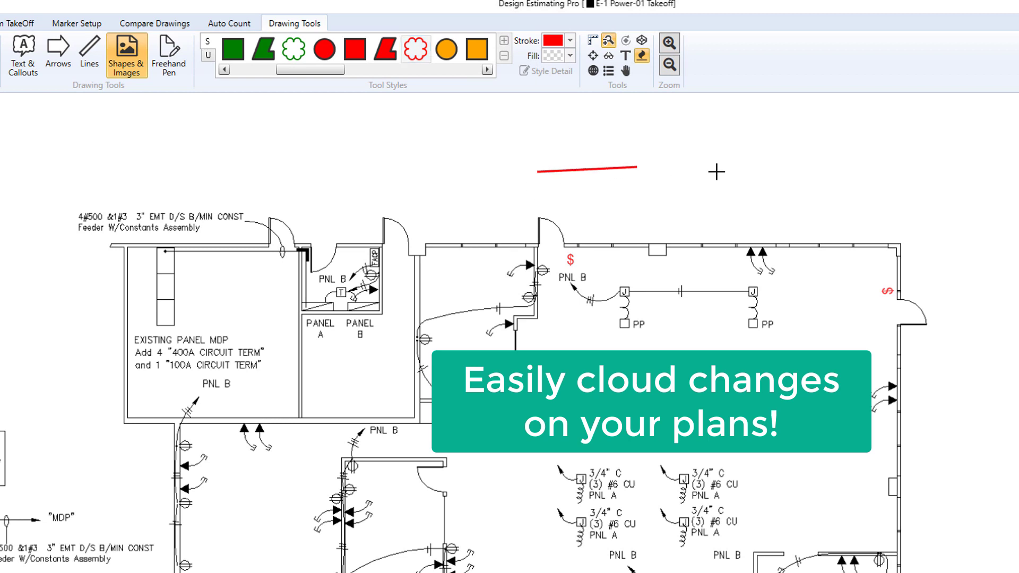
left_click(971, 227)
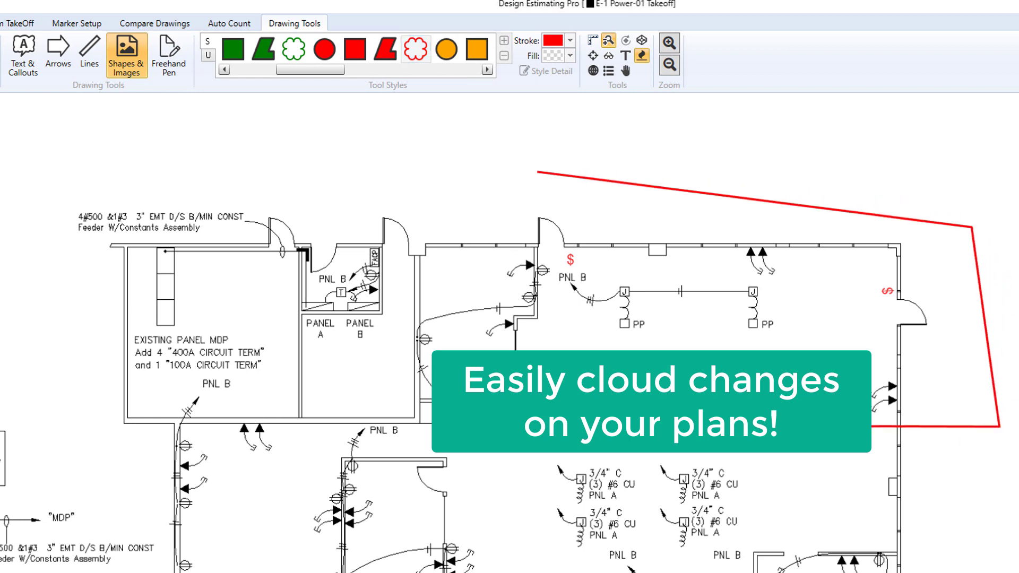
left_click(578, 374)
left_click(394, 264)
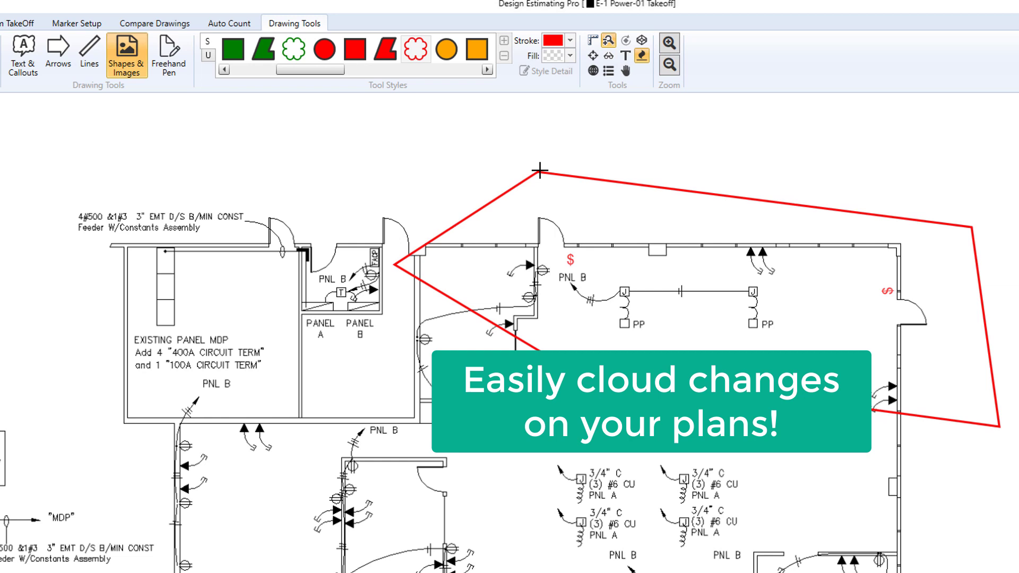
left_click(540, 170)
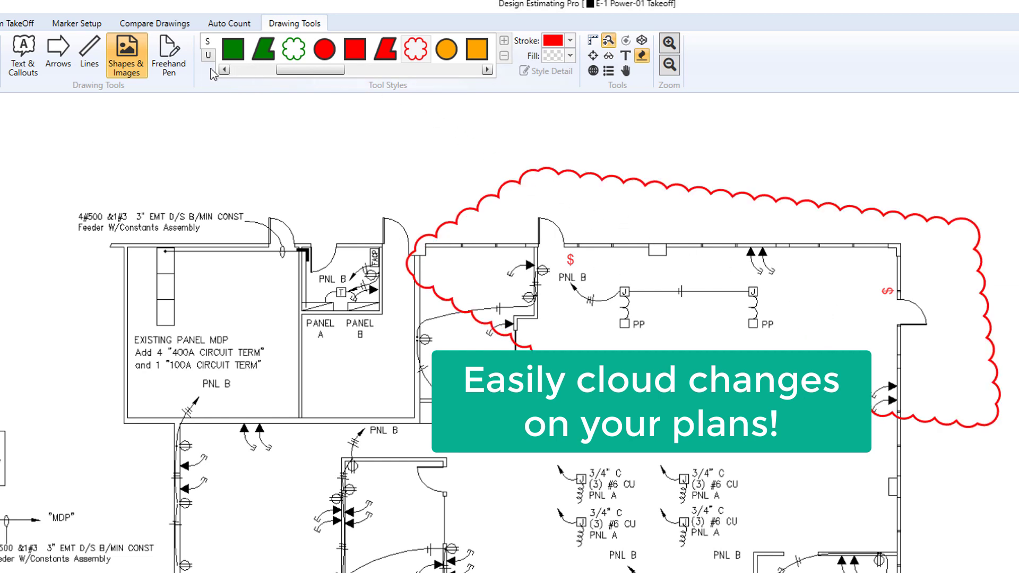
Draw two red solid arrows into the cloud, aimed at the two $ symbols
left_click(58, 53)
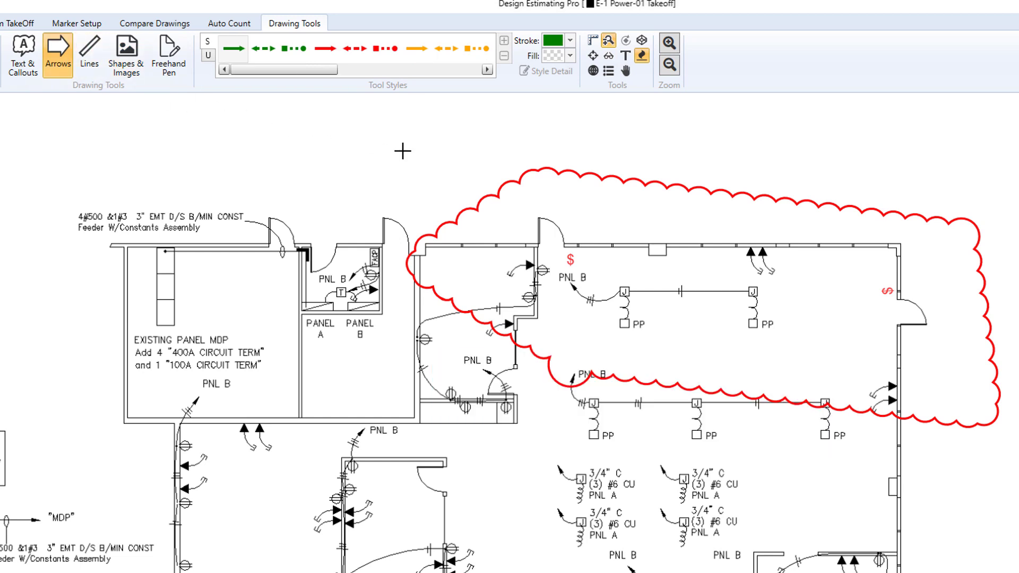
left_click(324, 48)
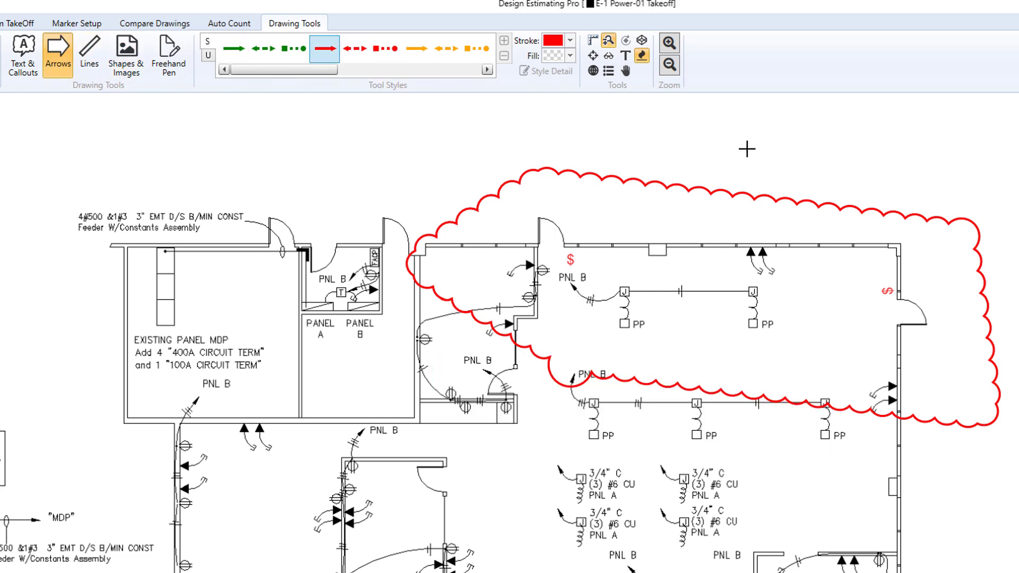
left_click_drag(728, 150, 590, 240)
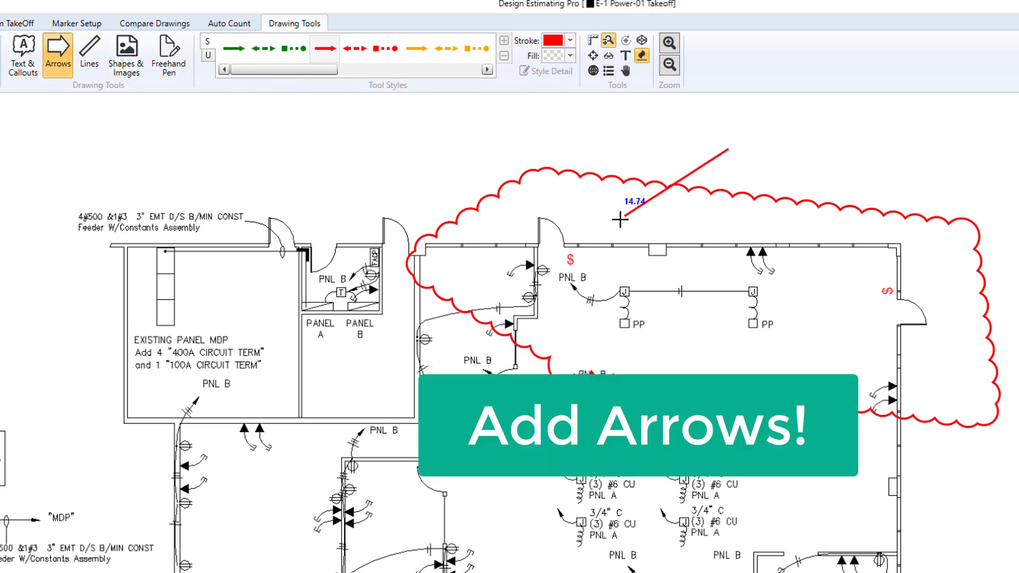
left_click(590, 240)
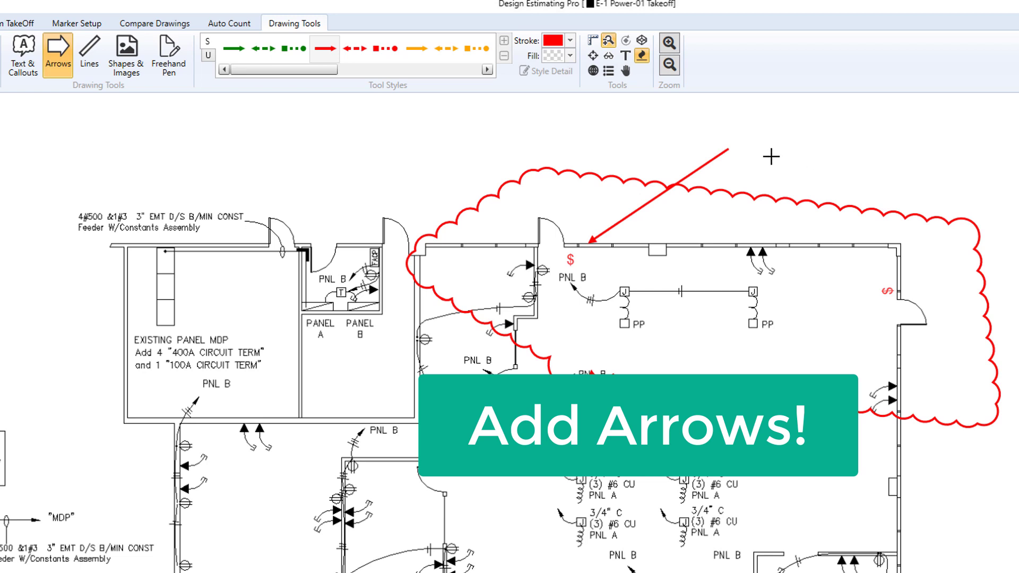
left_click_drag(771, 156, 883, 281)
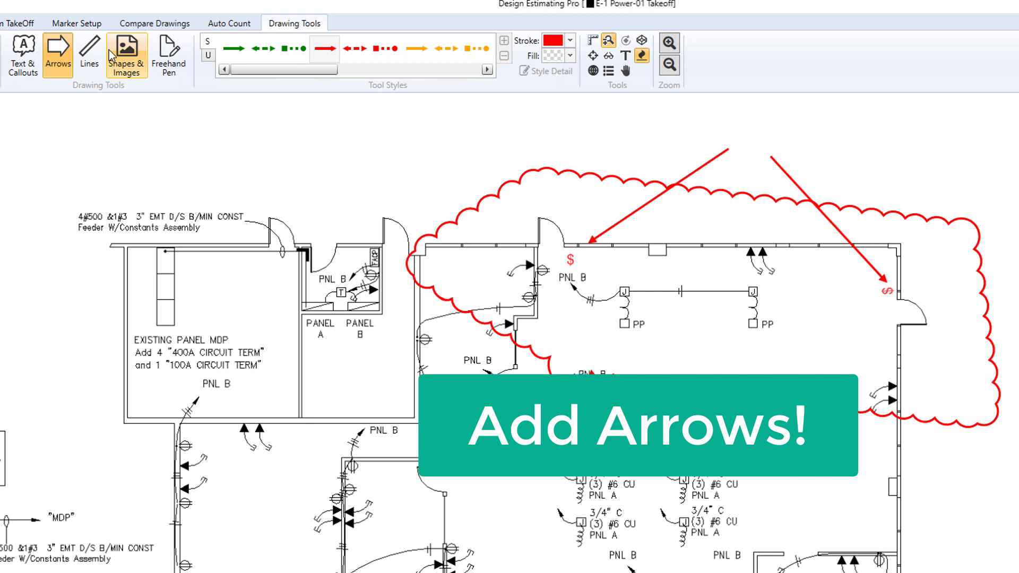
left_click(24, 53)
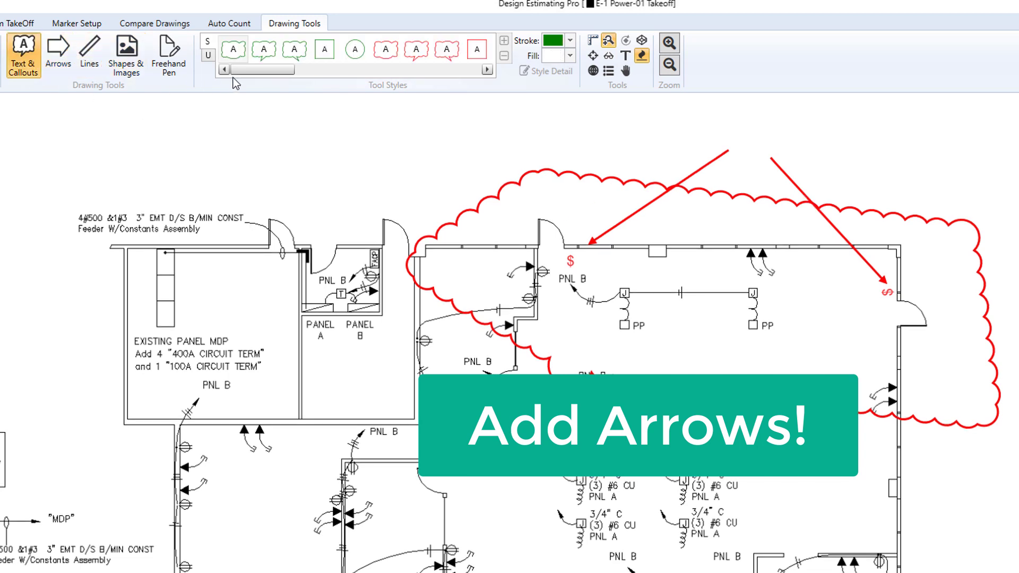
Place a red cloud callout above the clouded rooms reading 'Add Switch' / 'Here!' on two lines
left_click(423, 55)
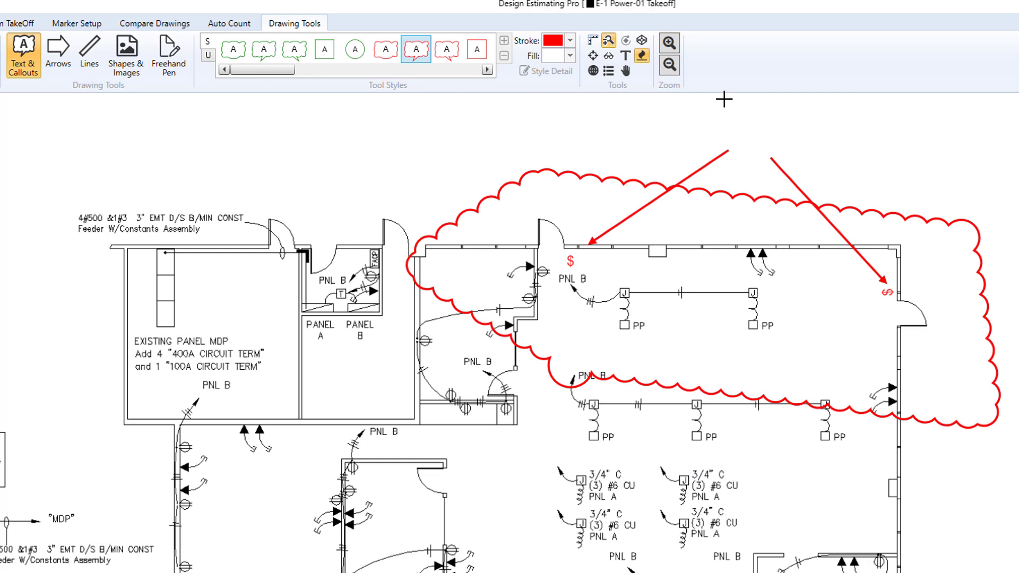
left_click_drag(723, 98, 1016, 192)
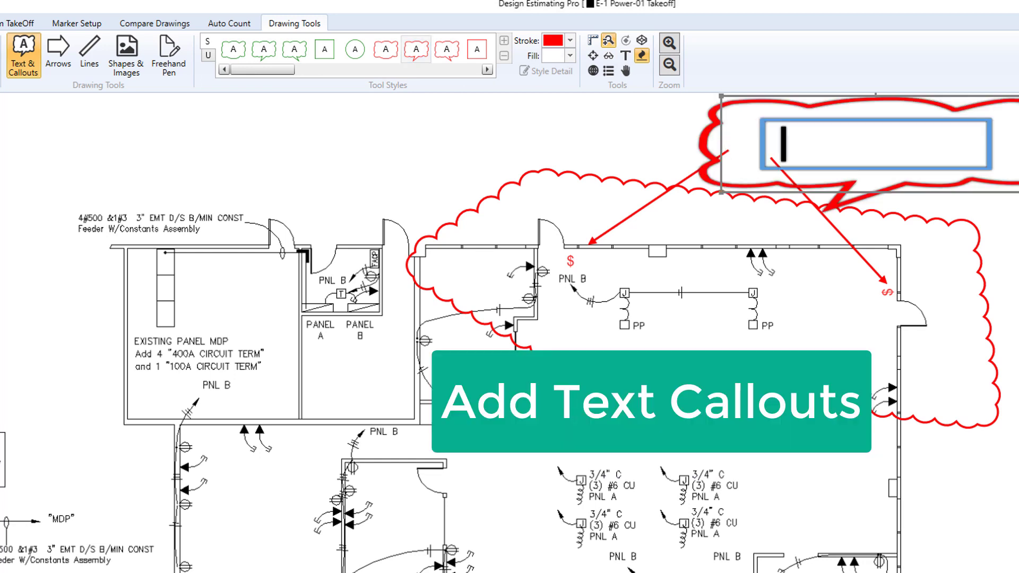
type("A")
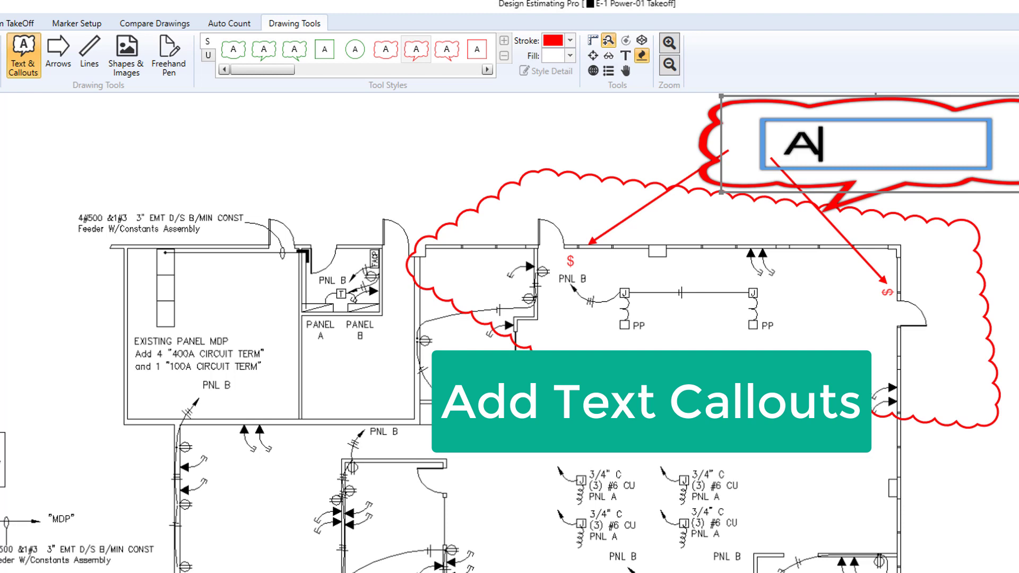
type("dd Swt")
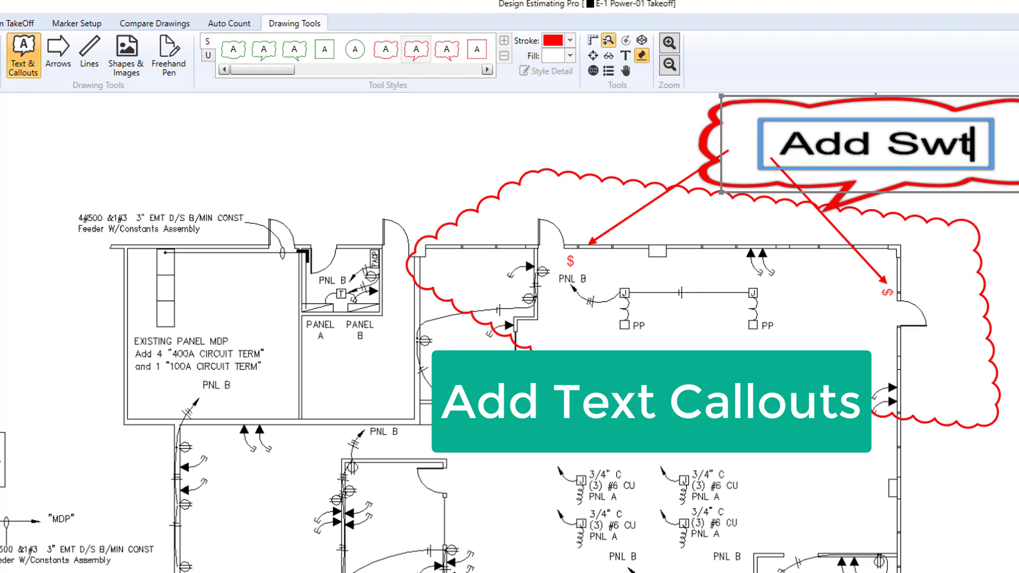
key("BackSpace")
type("itch")
key("Return")
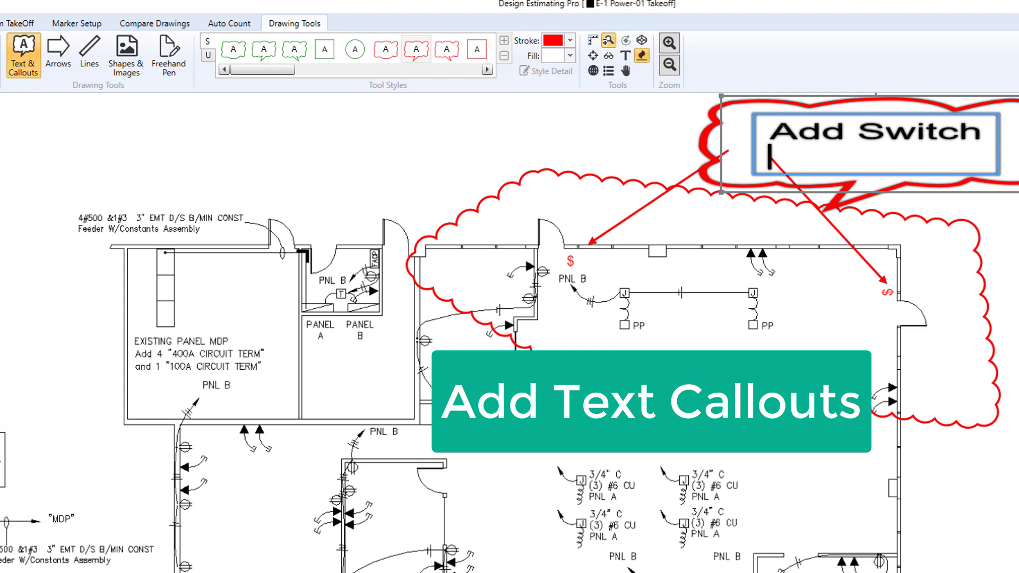
type("Here")
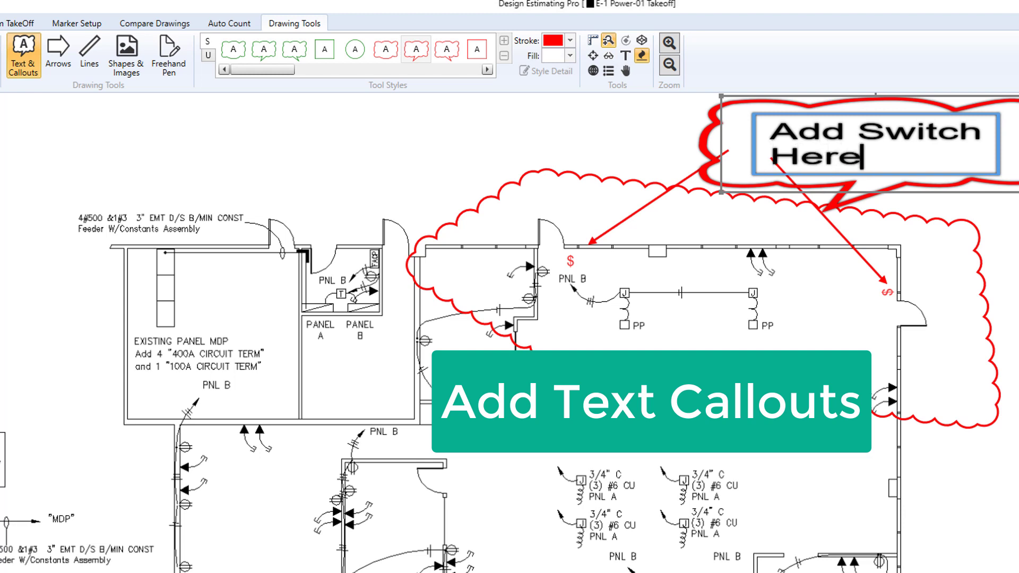
type("!")
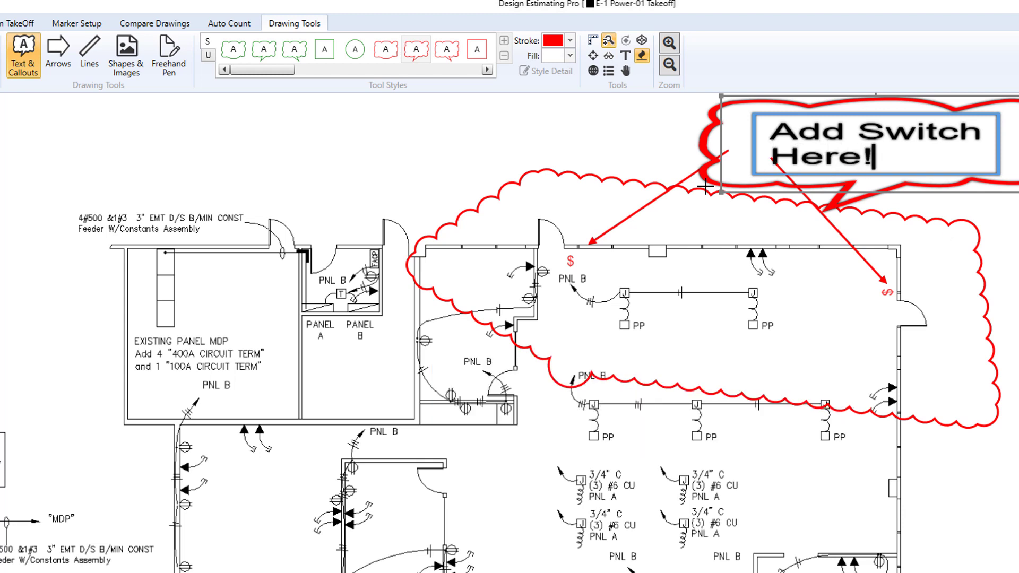
left_click(330, 195)
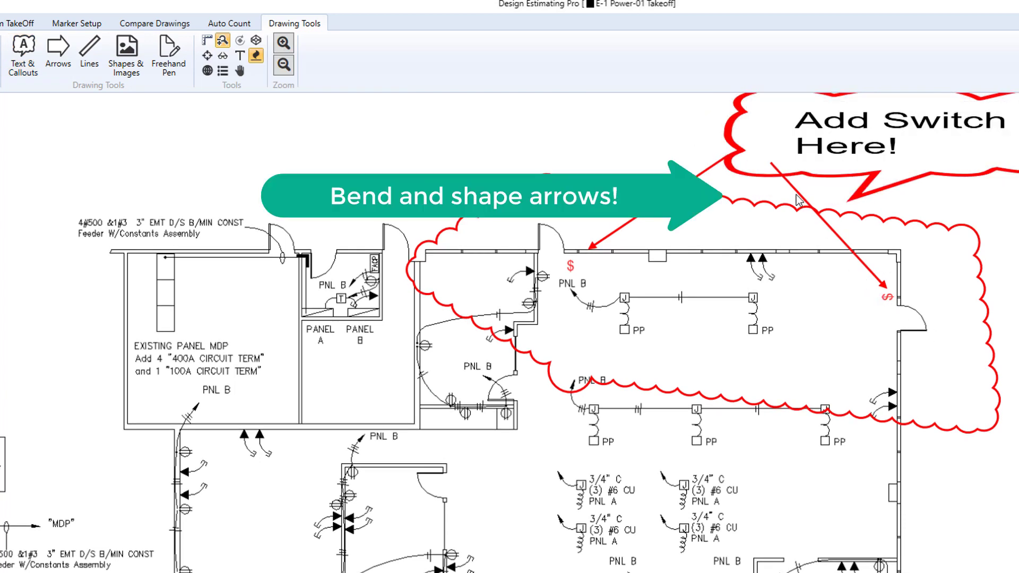
Curve the right-hand red arrow so it arcs from the callout to the switch
left_click(797, 196)
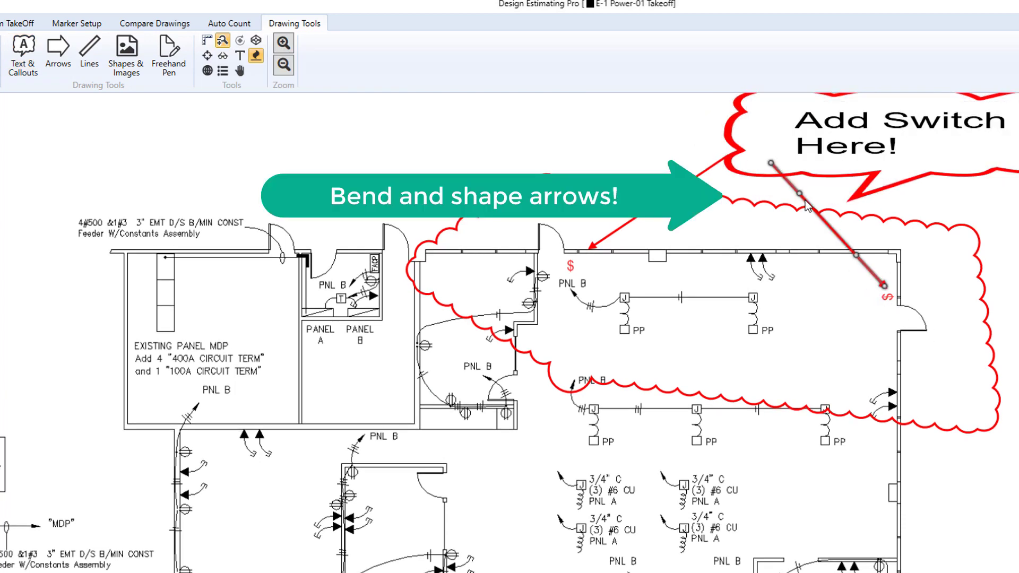
left_click_drag(798, 197, 718, 232)
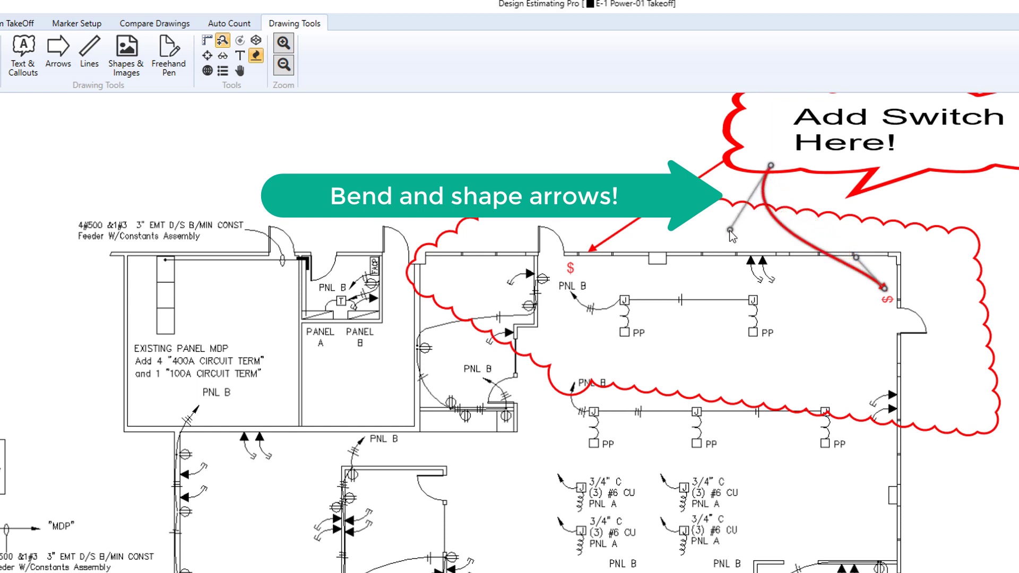
left_click(997, 239)
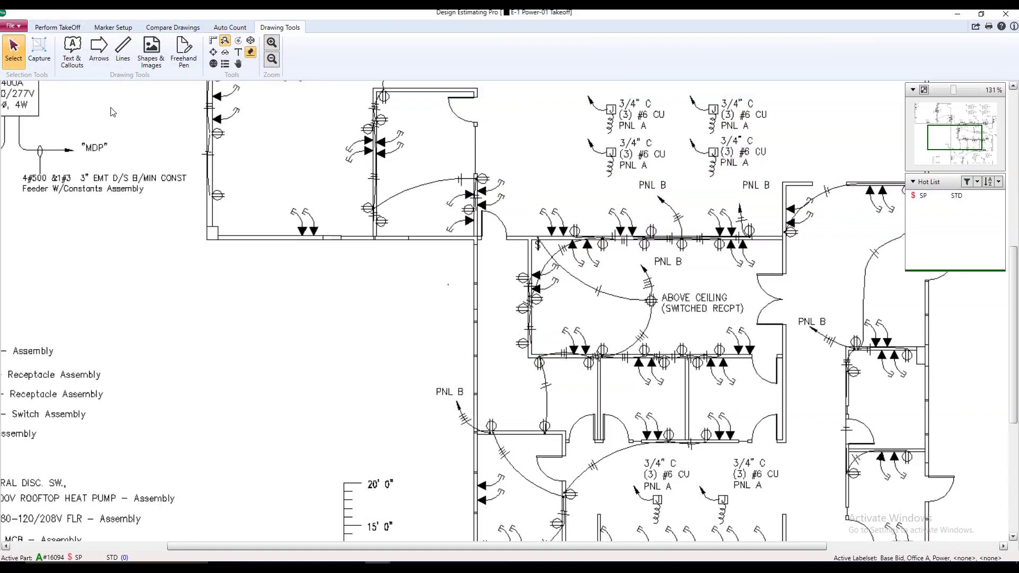
Draw a 32.13 by 27.67 rectangle over the room left of PNL B
left_click(153, 50)
left_click(279, 48)
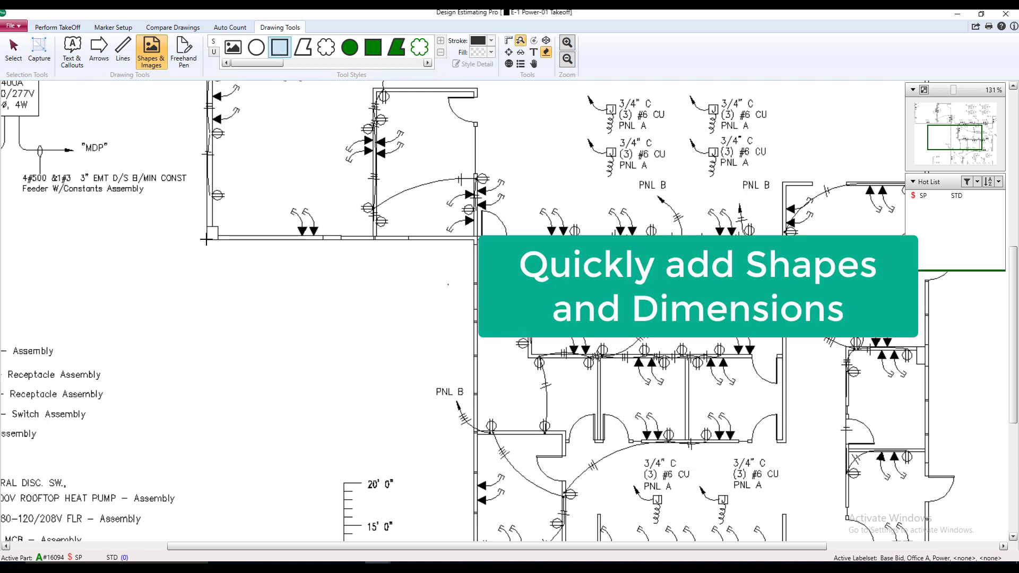
mouse_move(207, 240)
left_mouse_down()
mouse_move(286, 374)
mouse_move(474, 471)
left_mouse_up()
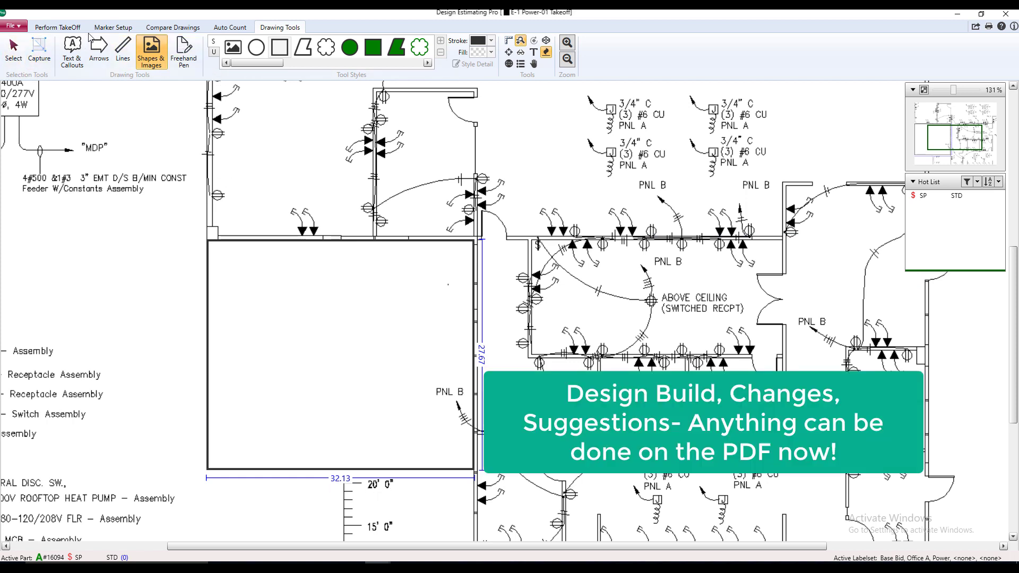
Outline a five-corner red revision cloud around the dimensioned rectangle
scroll(212, 49, "down", 2)
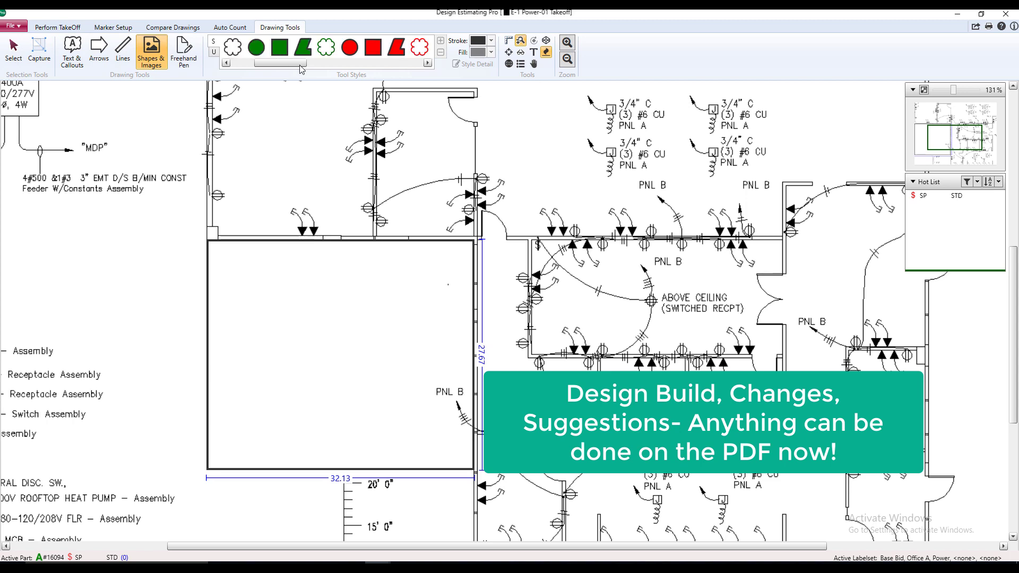
left_click(419, 47)
left_click(164, 225)
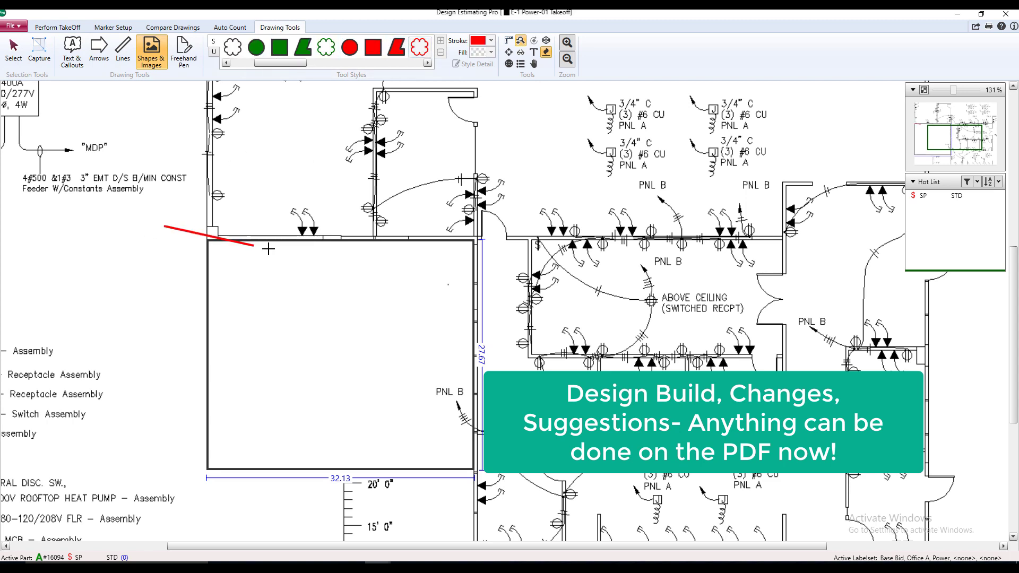
left_click(510, 205)
left_click(540, 441)
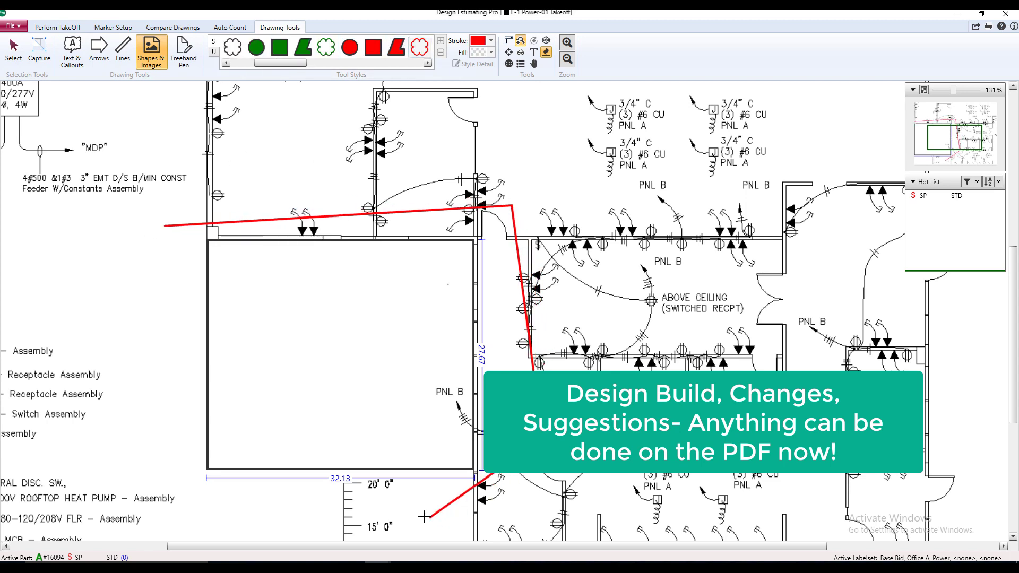
left_click(425, 516)
left_click(148, 497)
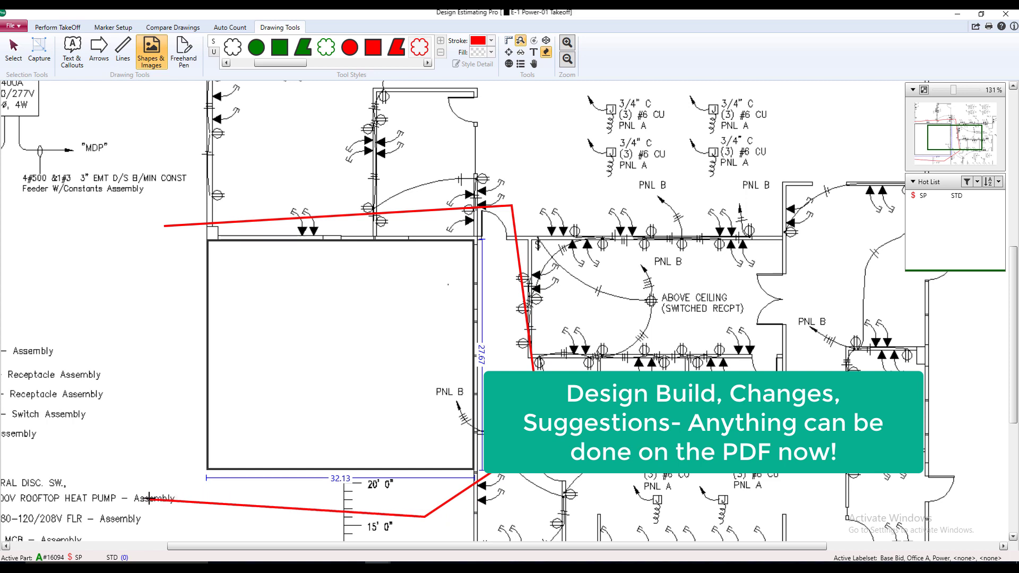
left_click(165, 225)
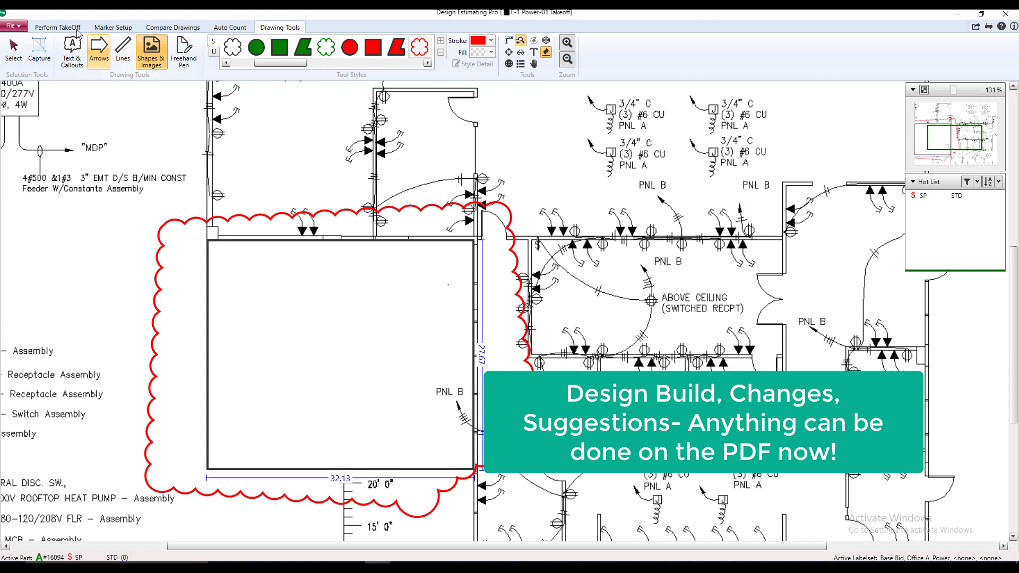
left_click(50, 28)
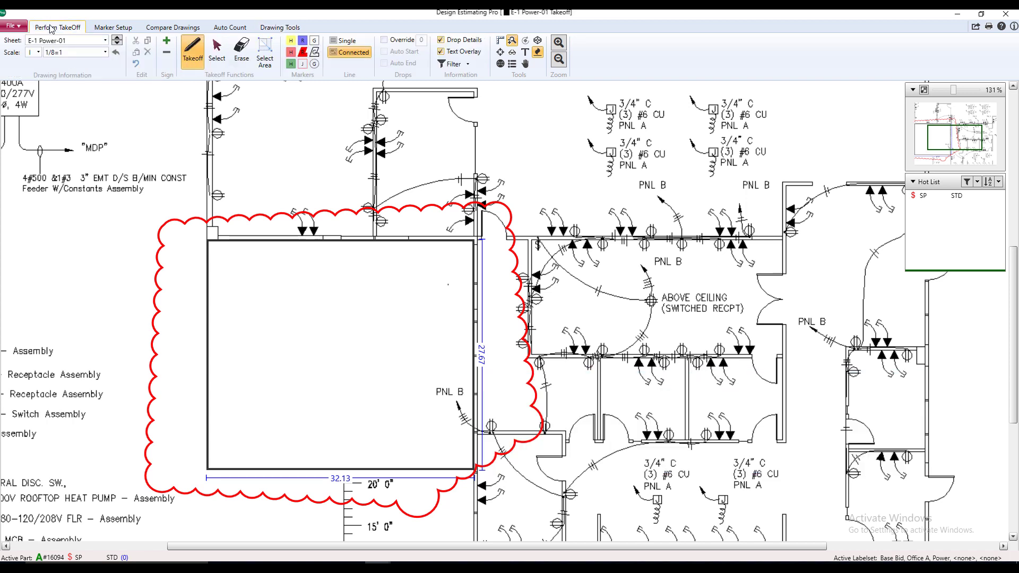
Draw a grid region over the clouded room with grid height 4.00, hiding its Grid1 label
left_click(314, 42)
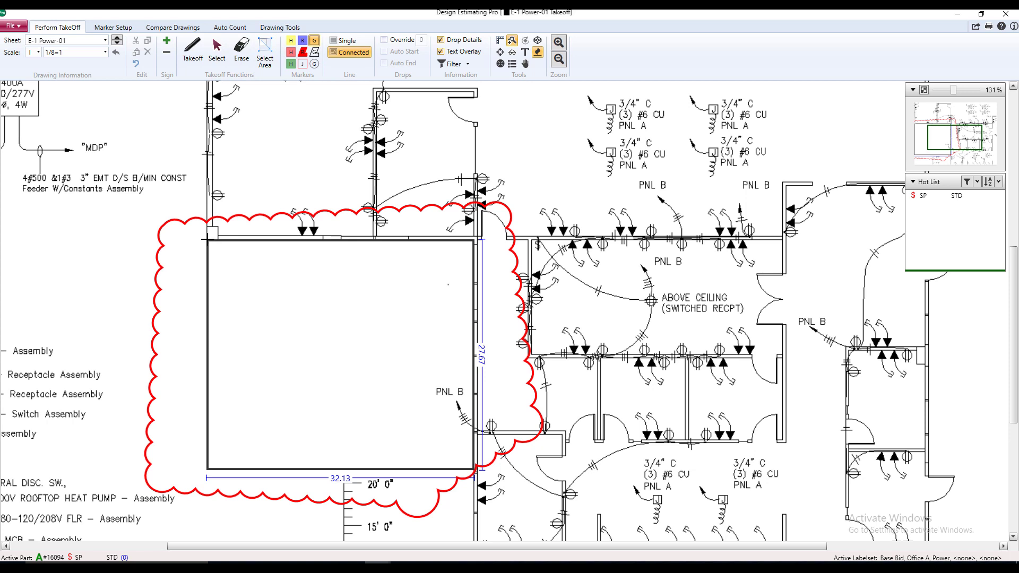
mouse_move(208, 240)
left_mouse_down()
mouse_move(421, 445)
mouse_move(474, 468)
left_mouse_up()
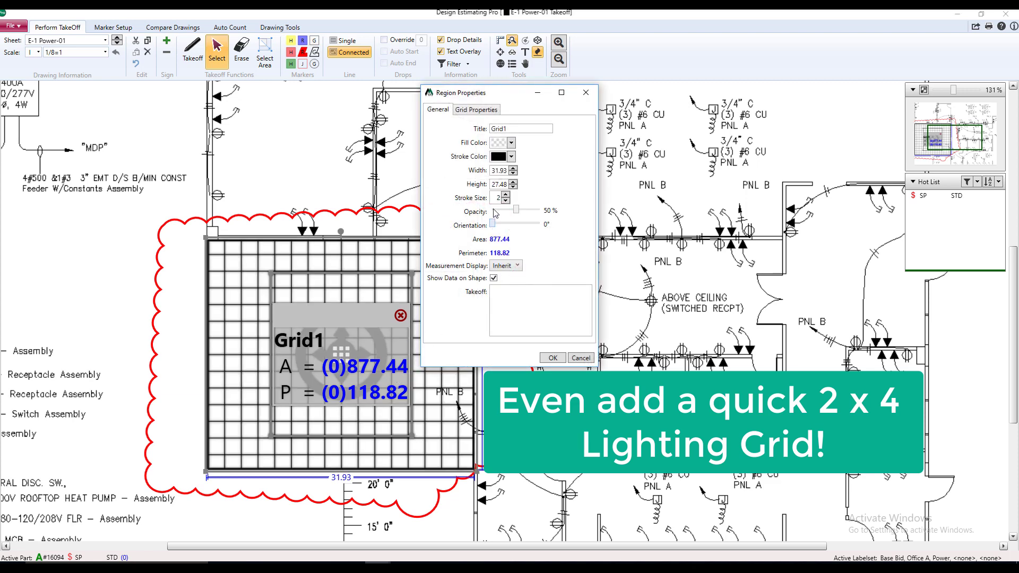
left_click(483, 111)
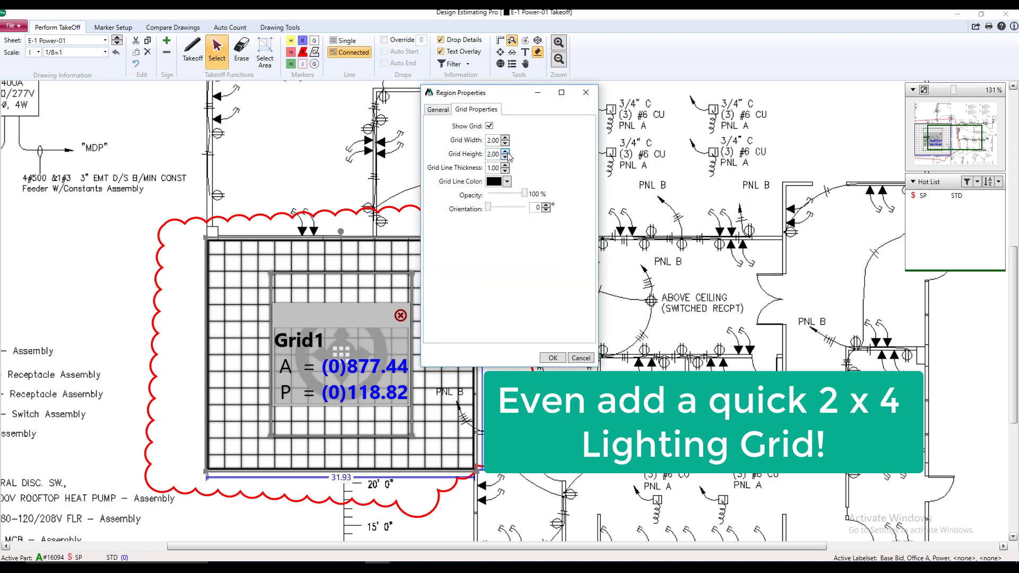
left_click(505, 151)
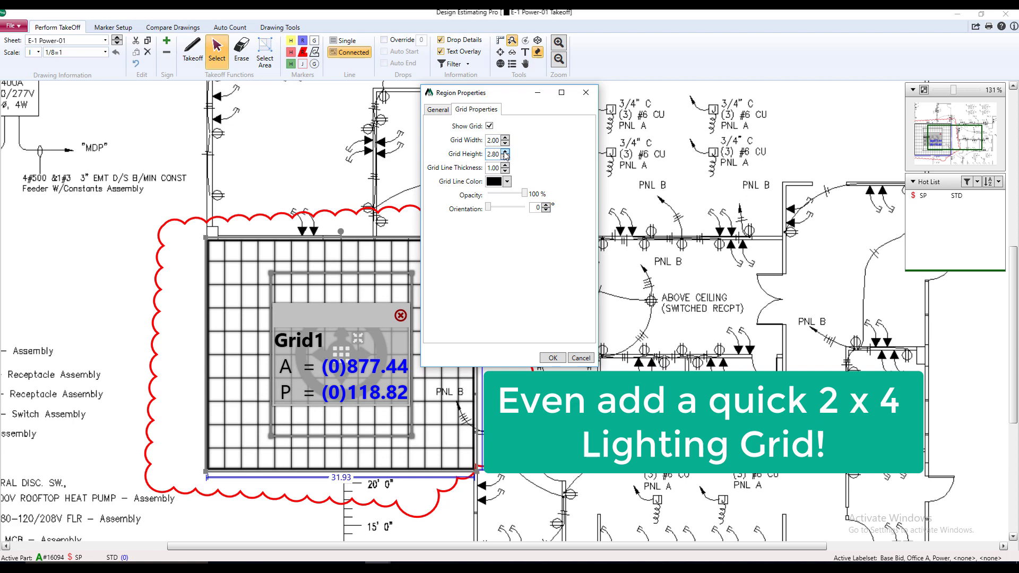
left_click(505, 151)
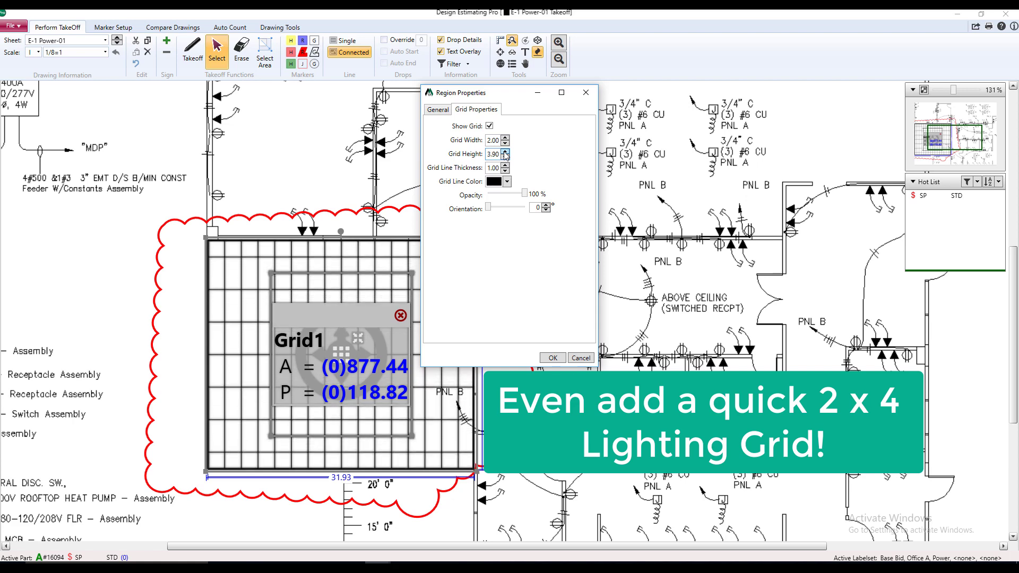
left_click(552, 358)
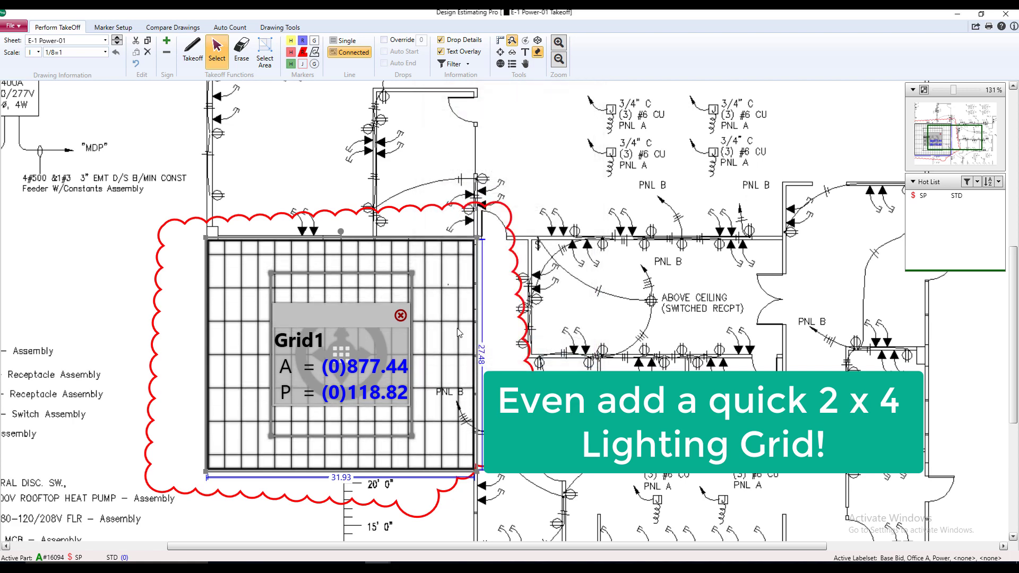
left_click(403, 317)
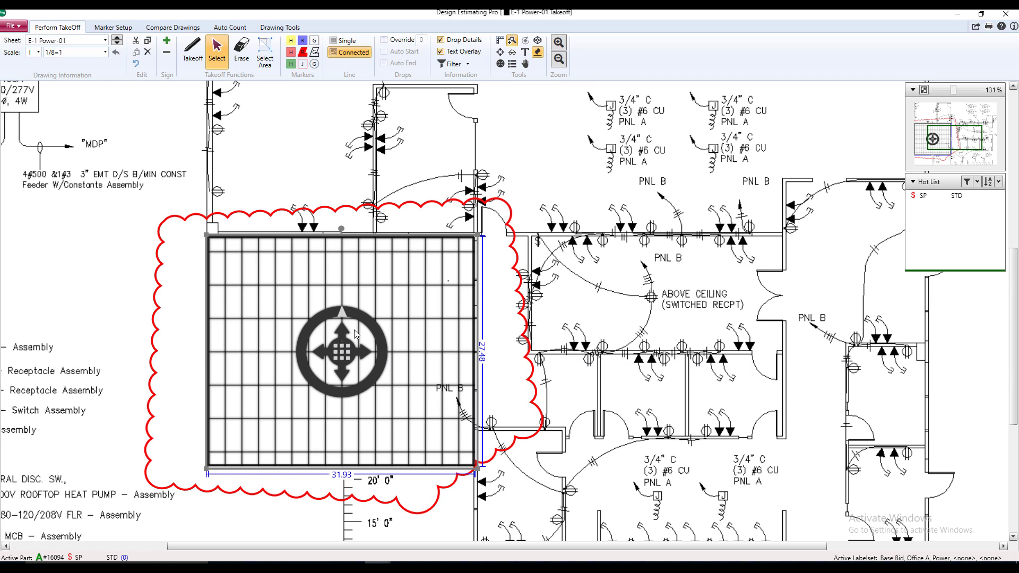
left_click_drag(340, 344, 340, 327)
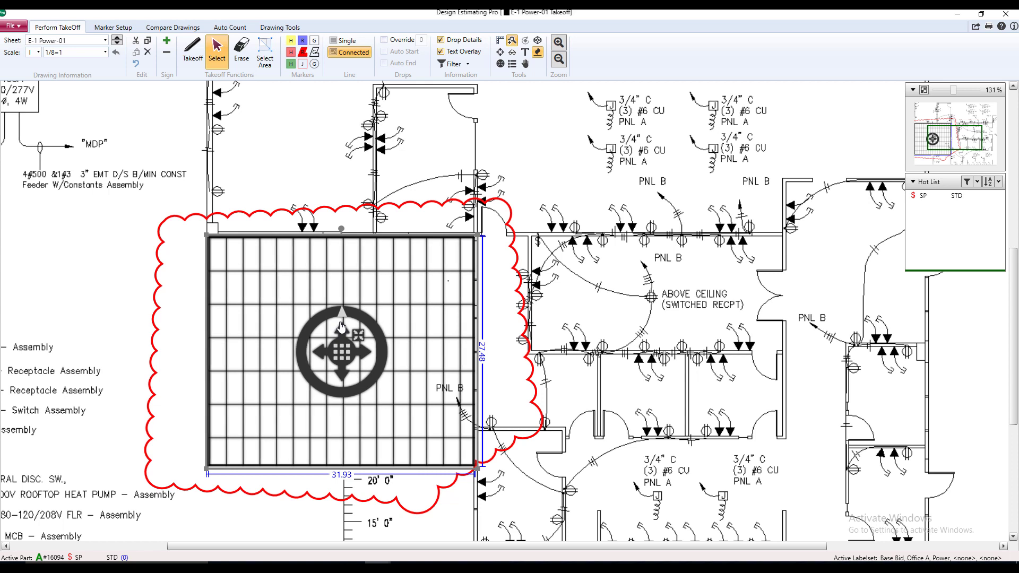
left_click(503, 317)
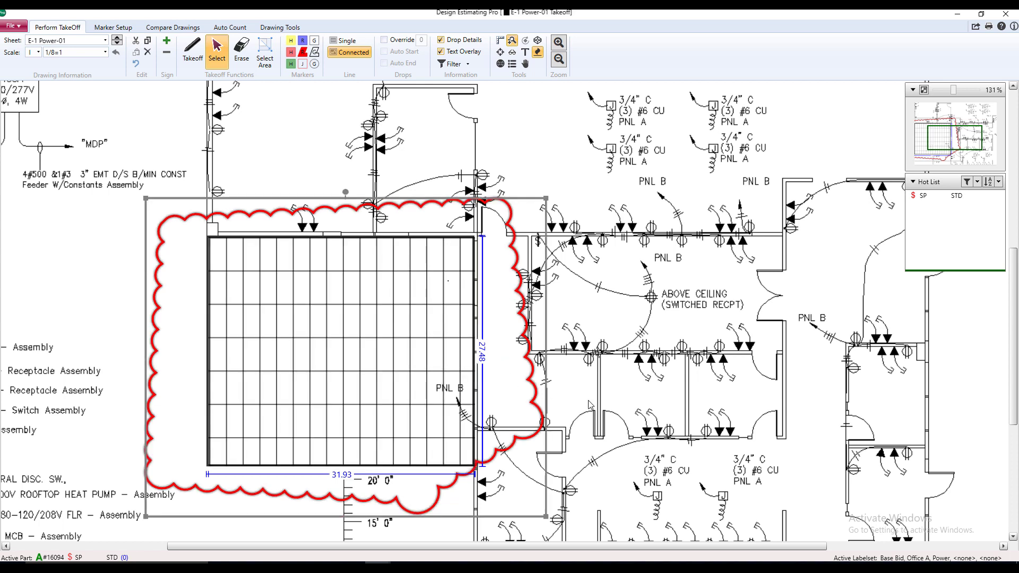
left_click(701, 357)
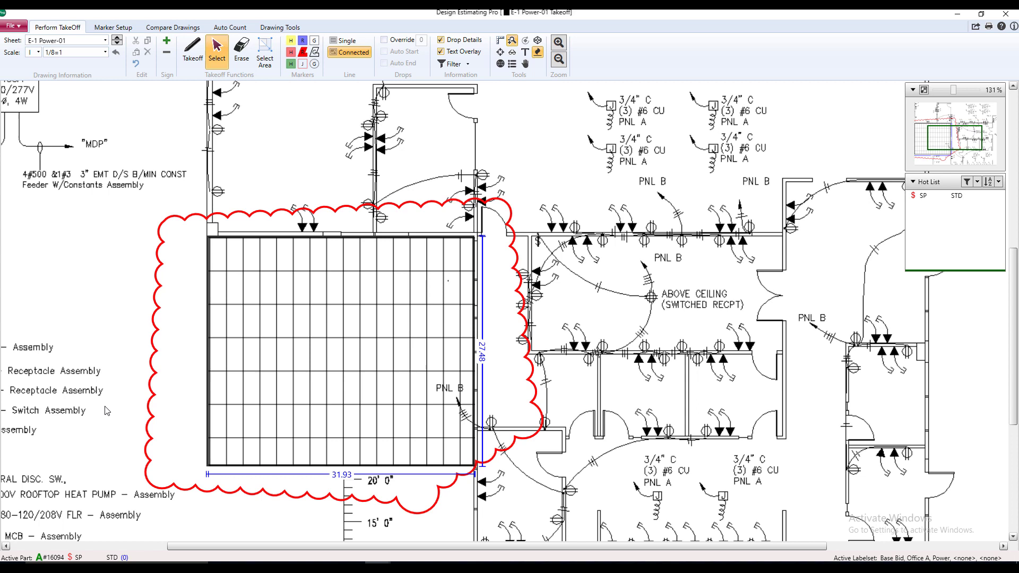
Freehand-sketch a red squiggle, a circle around it, a tail line and an A mark
left_click(280, 27)
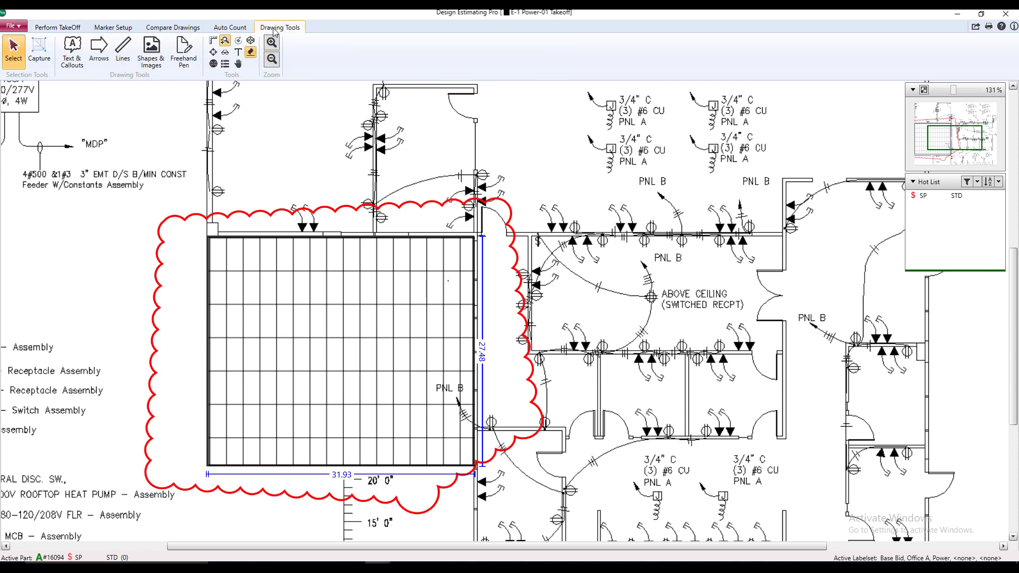
left_click(183, 51)
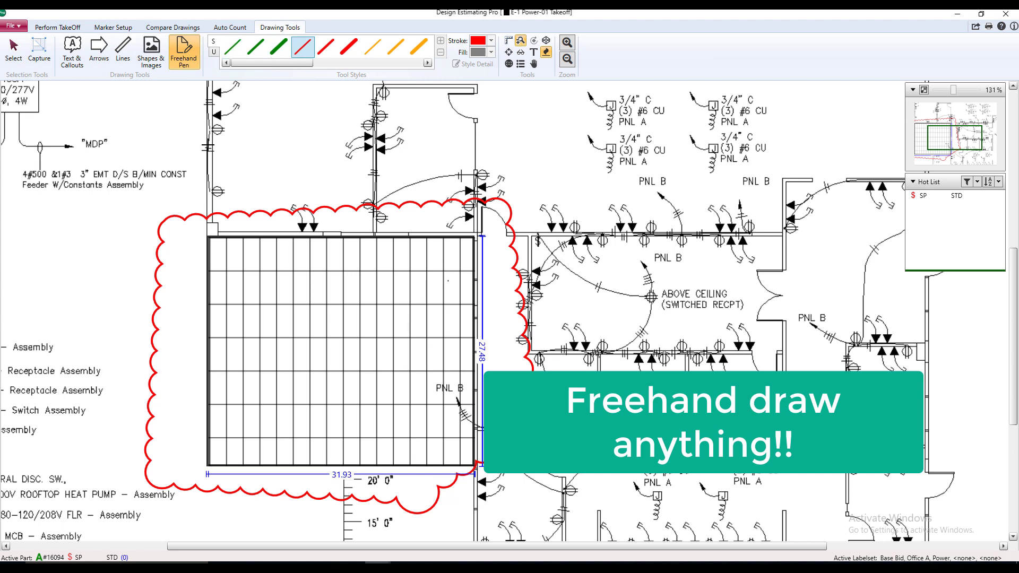
left_click_drag(22, 235, 71, 245)
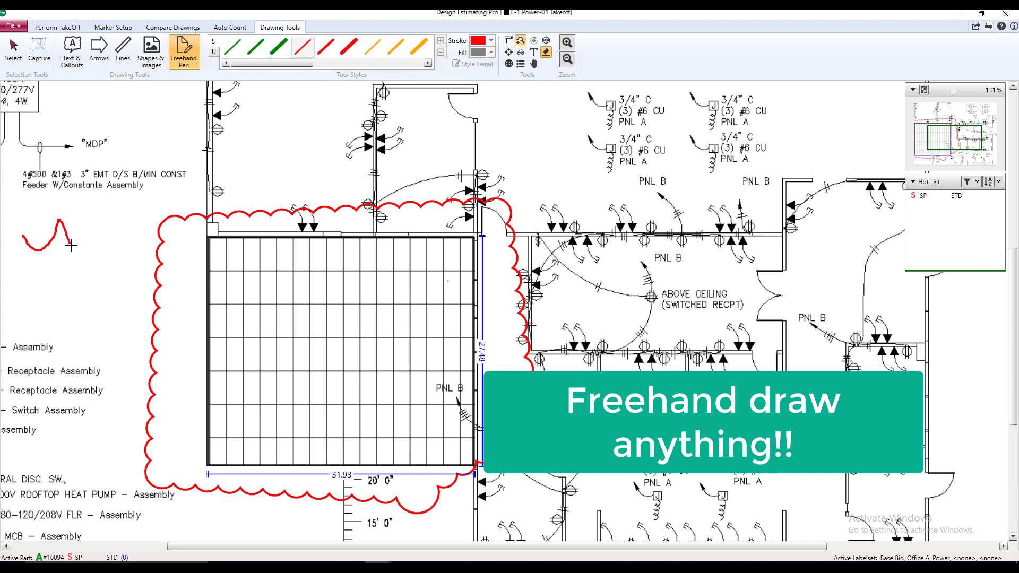
left_click_drag(34, 275, 12, 254)
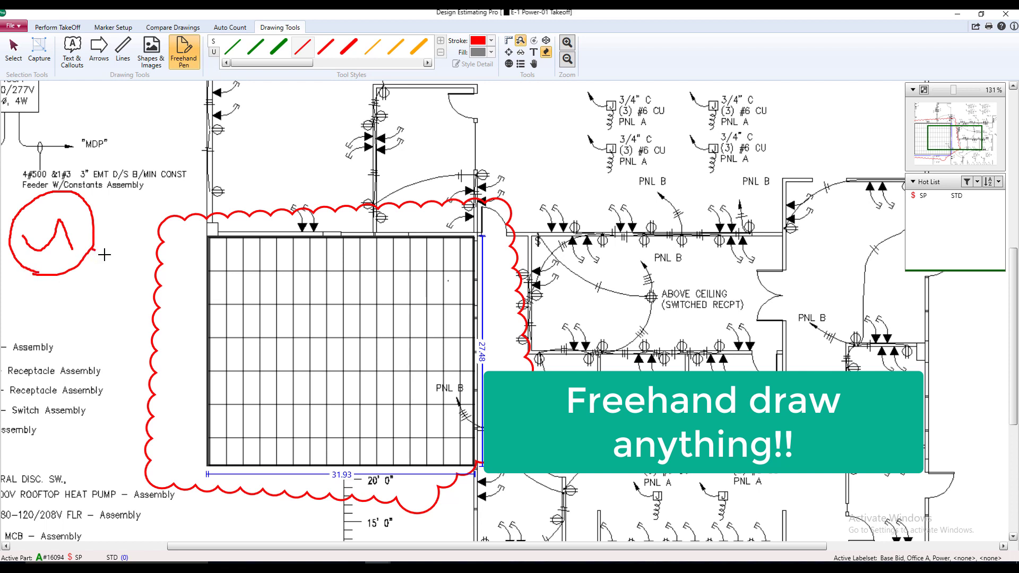
left_click_drag(104, 255, 128, 261)
left_click_drag(24, 302, 38, 320)
Draw a red arrow pointing toward the room's top-left corner
left_click(99, 51)
left_click(305, 48)
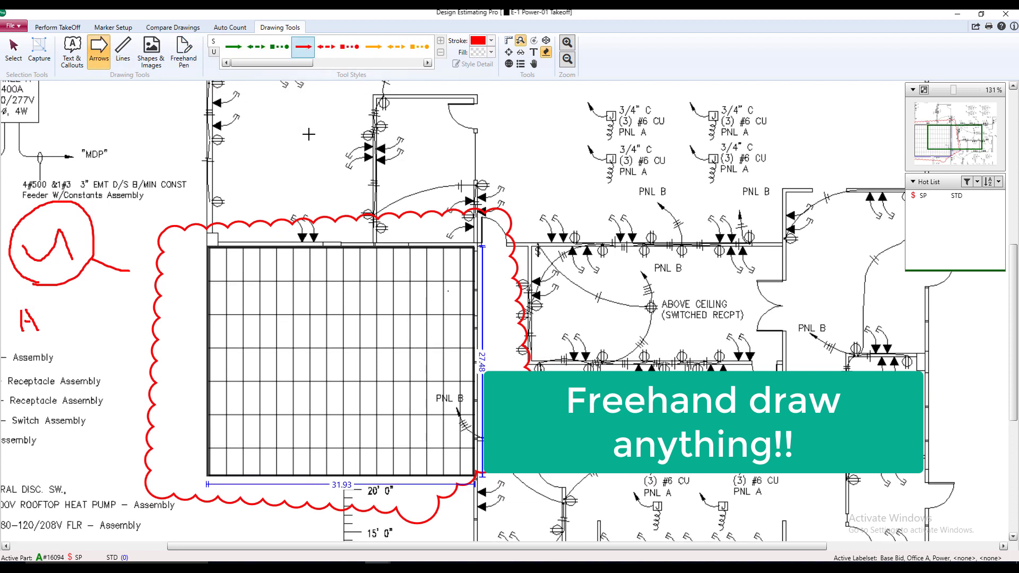
left_click_drag(169, 143, 217, 223)
left_click(217, 222)
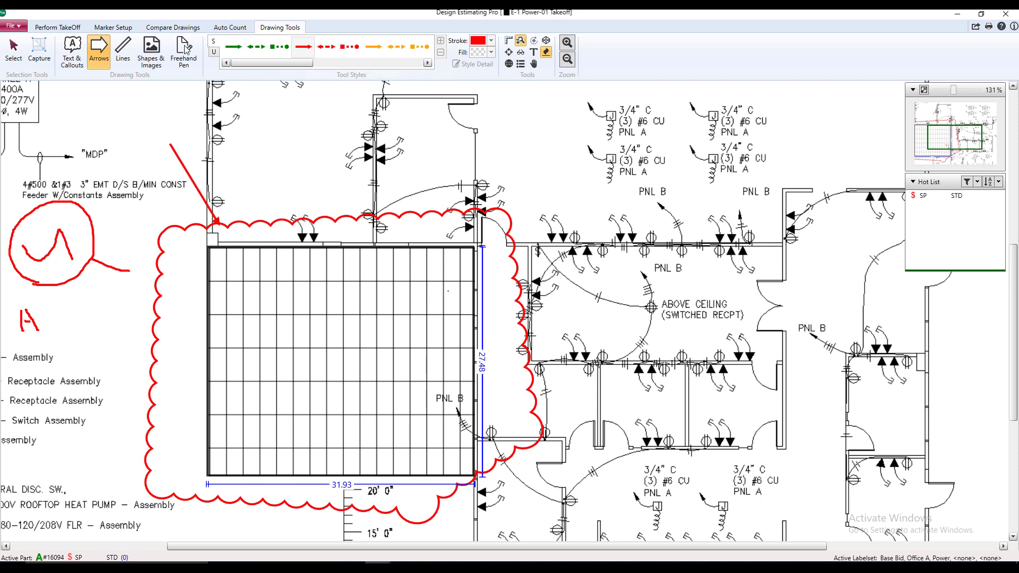
Draw a red cloud callout near the plan's top left reading 'New Addition'
left_click(73, 51)
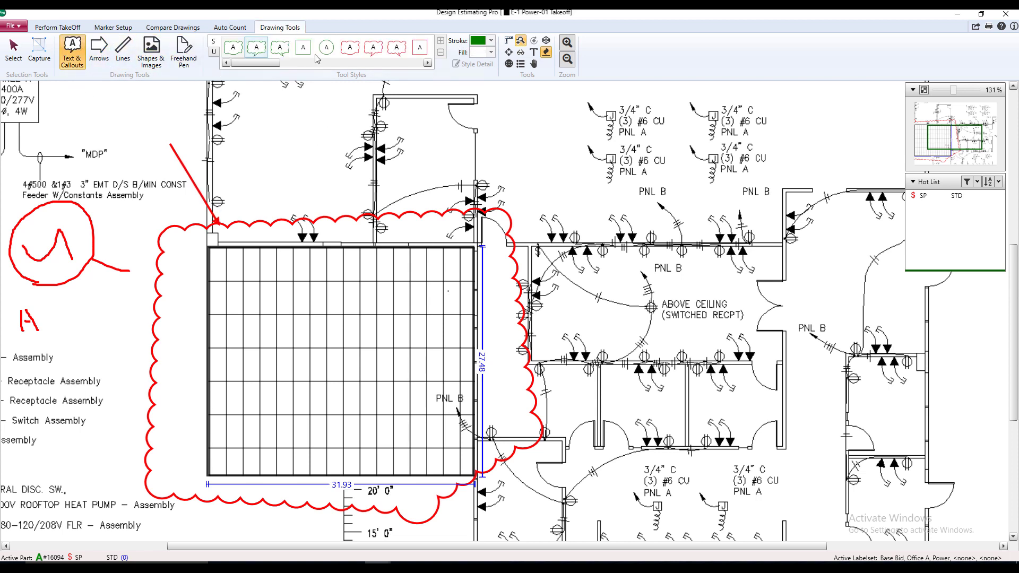
left_click(350, 47)
left_click_drag(77, 85, 294, 149)
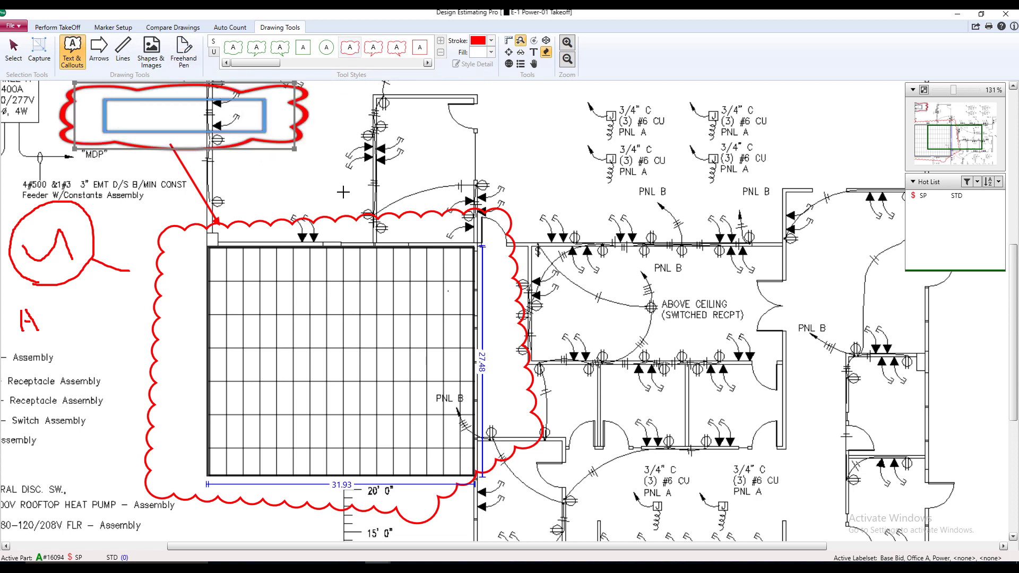
type("New")
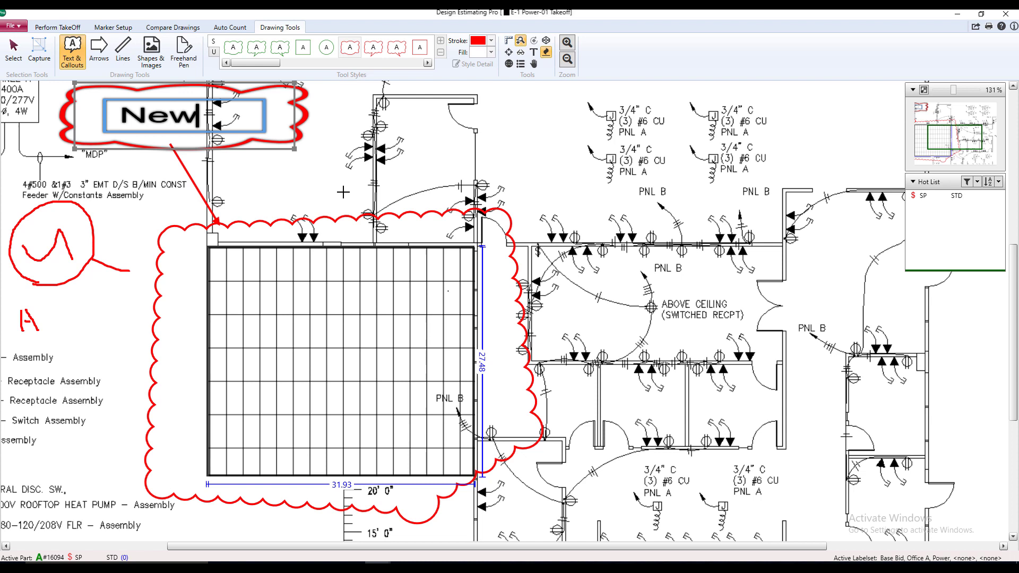
type(" Addition")
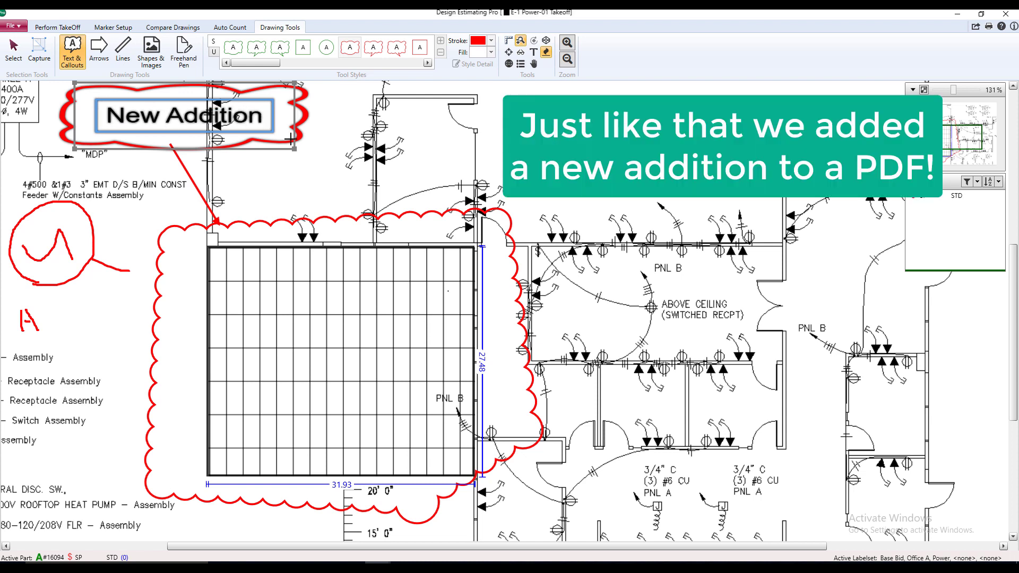
Move the 'New Addition' callout beside the Panel A box
left_click(13, 51)
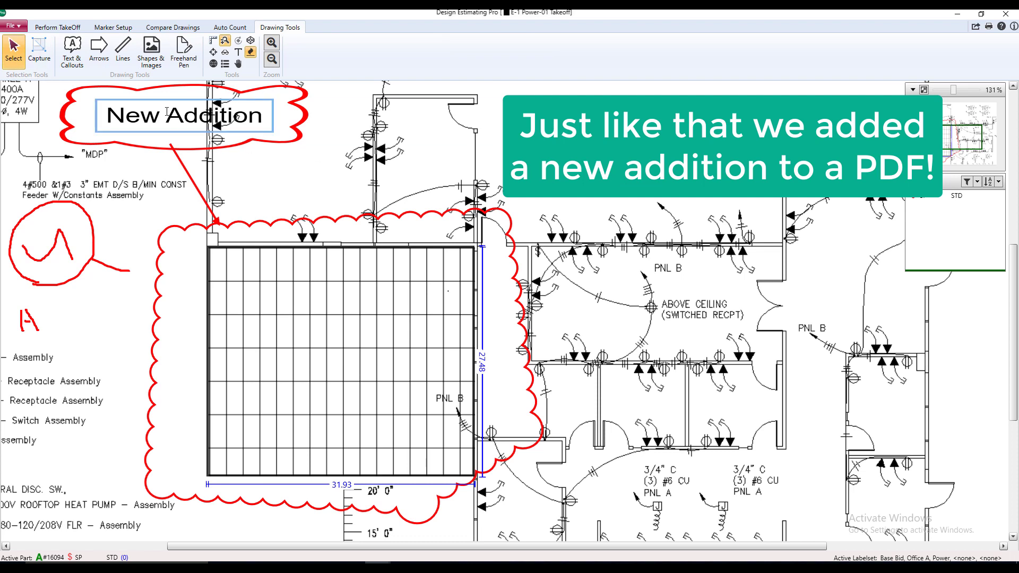
left_click_drag(153, 138, 92, 150)
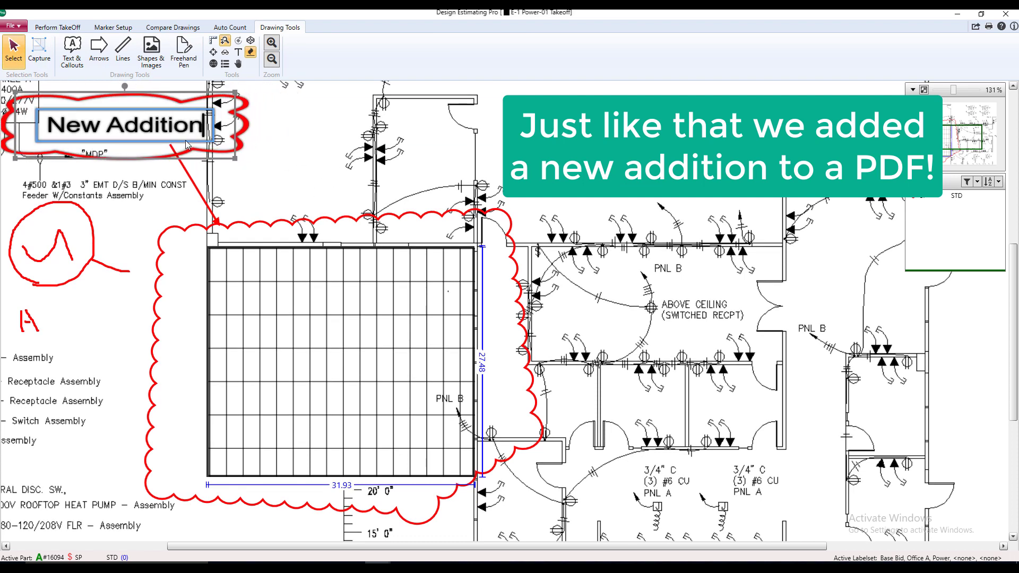
double_click(125, 148)
left_click(297, 180)
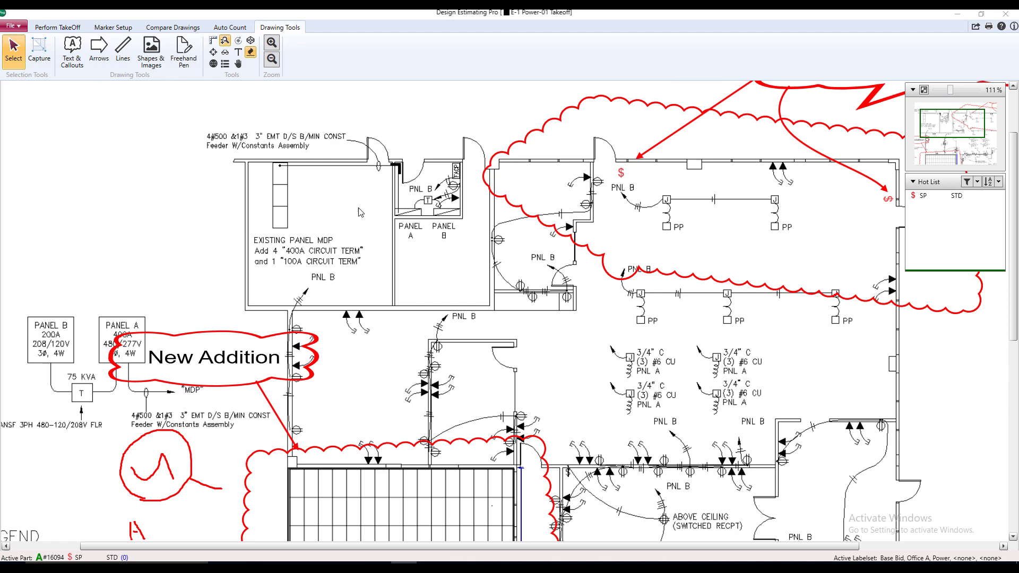
Draw a solid green 26.00 line left of the MDP room
scroll(959, 115, "up", 1)
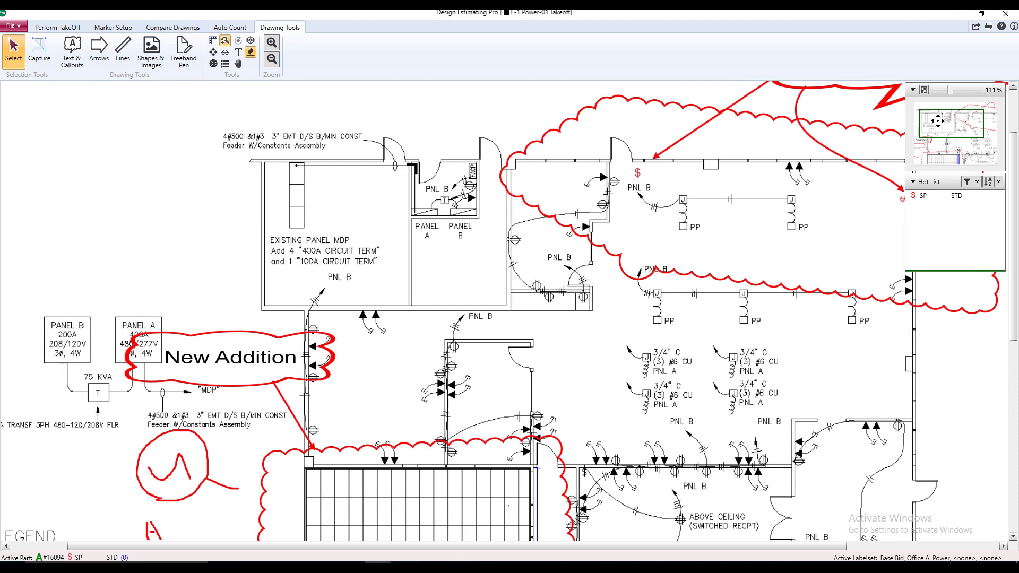
scroll(958, 115, "up", 1)
scroll(143, 213, "up", 1)
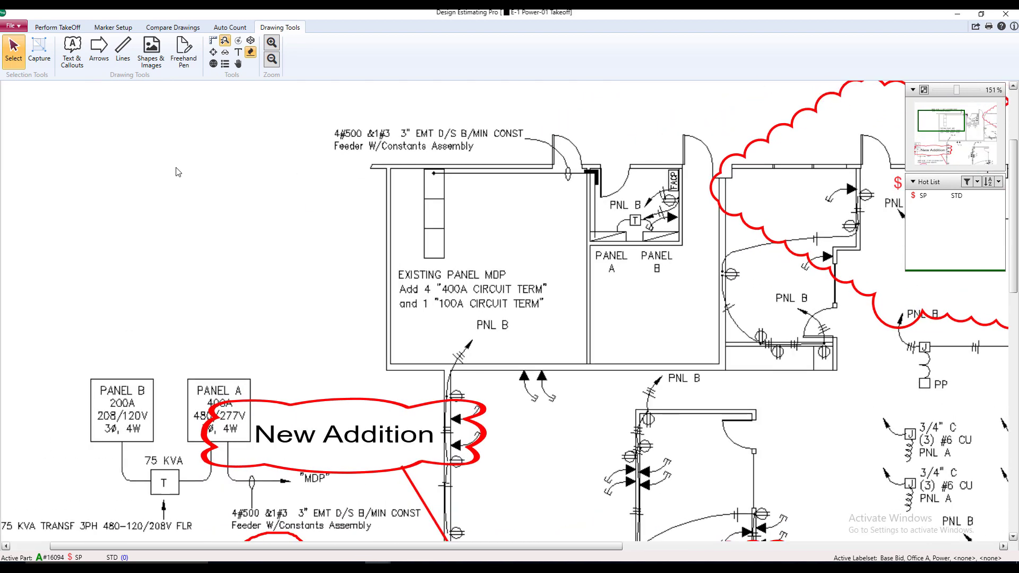
left_click(124, 50)
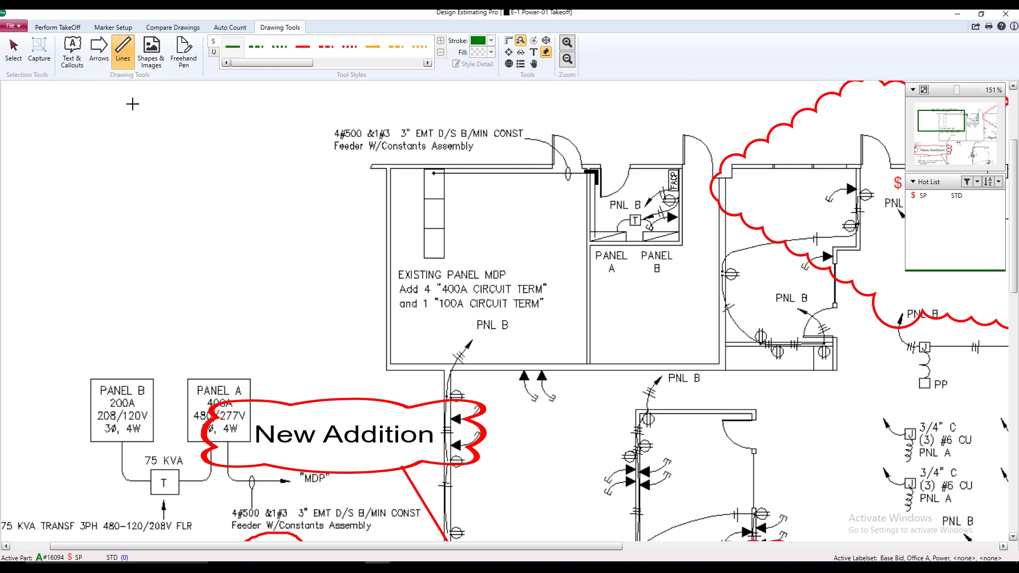
left_click(233, 47)
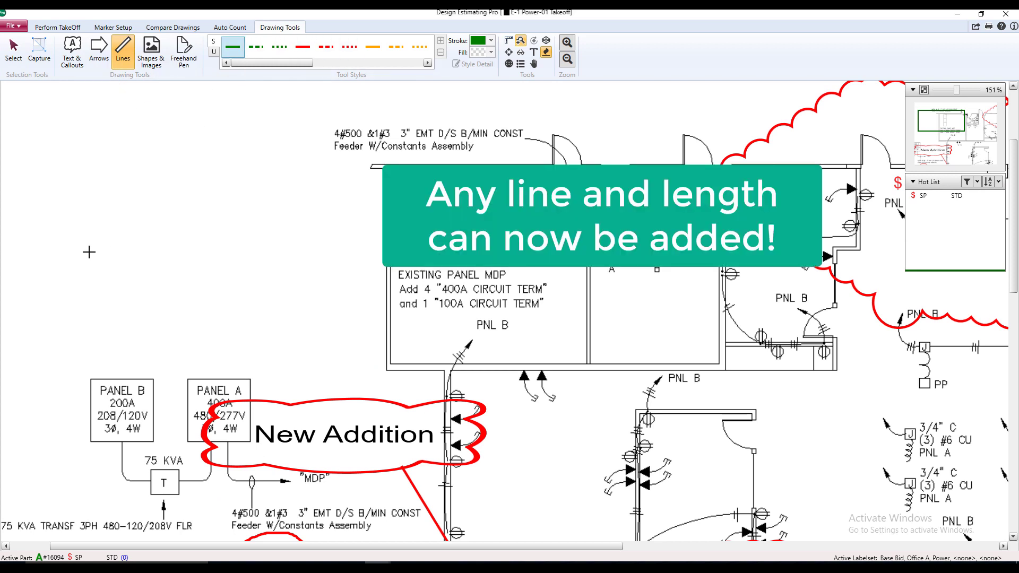
left_click(53, 259)
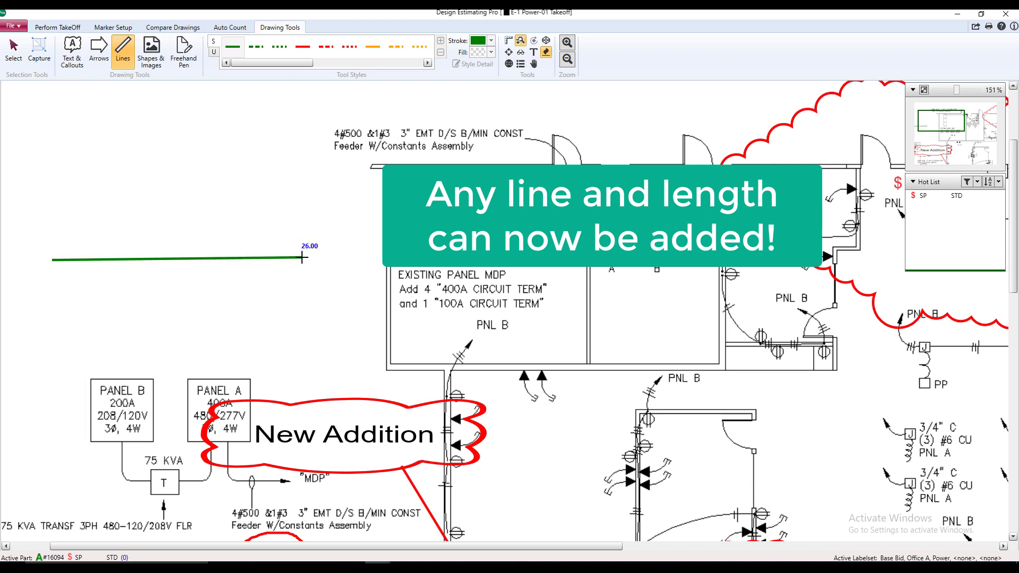
left_click(302, 258)
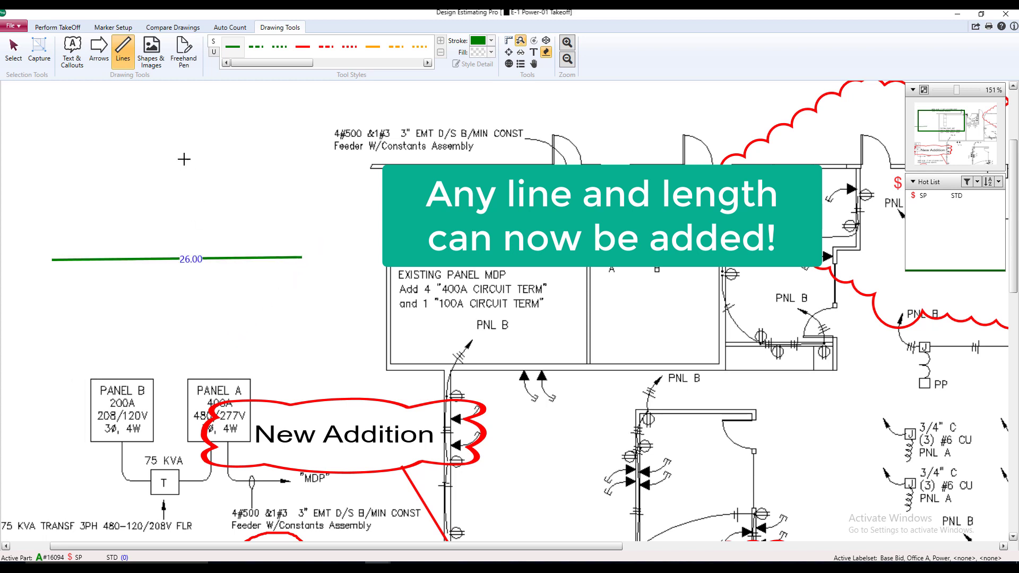
Bend the green line down into a U-shaped curve
left_click(13, 47)
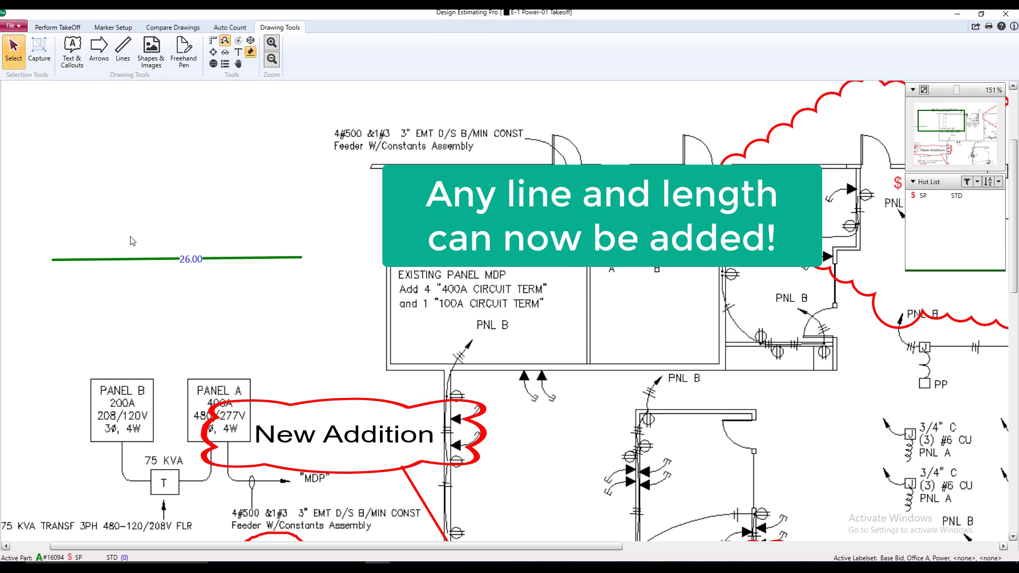
left_click(144, 259)
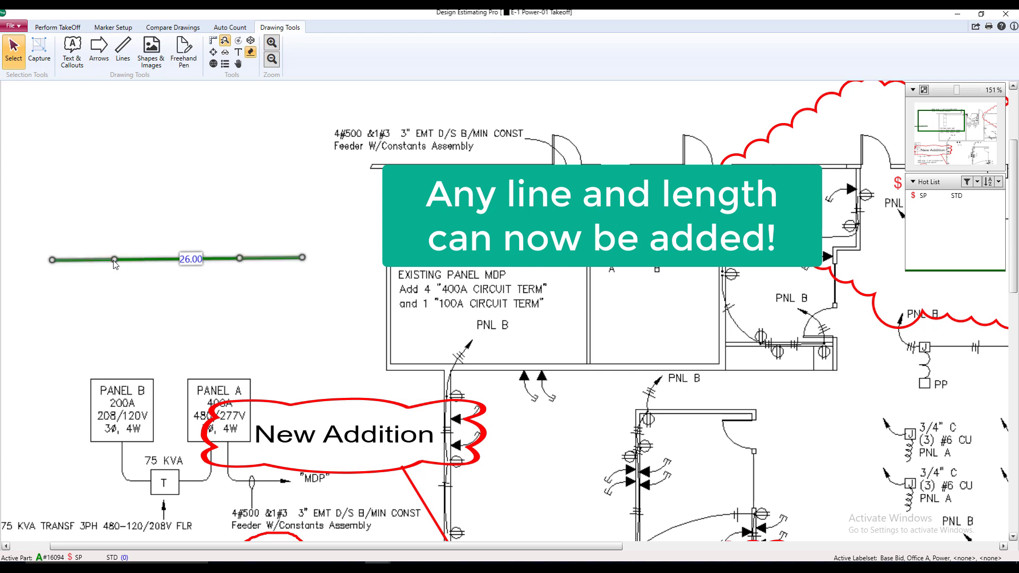
left_click_drag(114, 259, 110, 333)
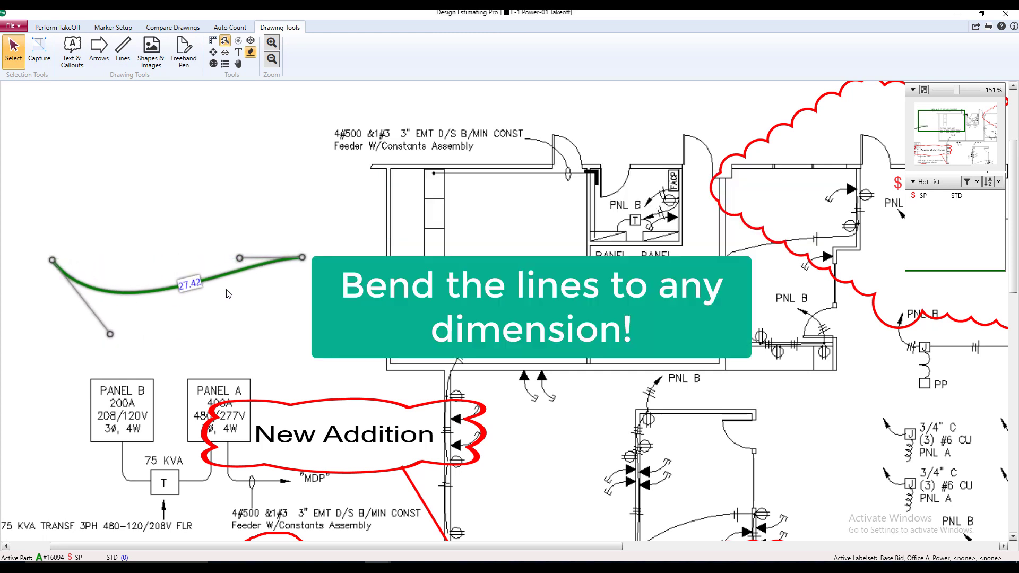
left_click_drag(241, 257, 248, 328)
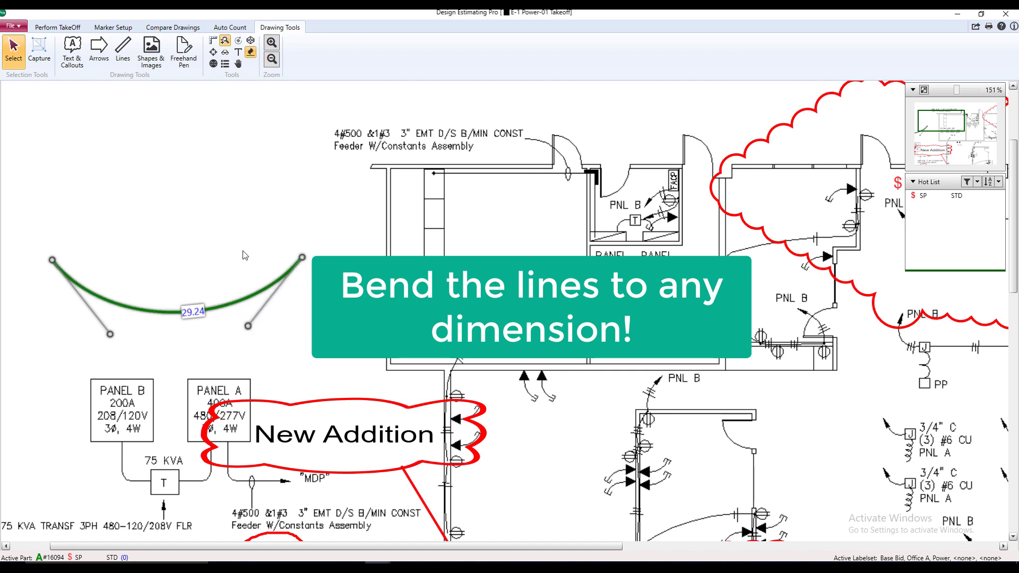
left_click(186, 294)
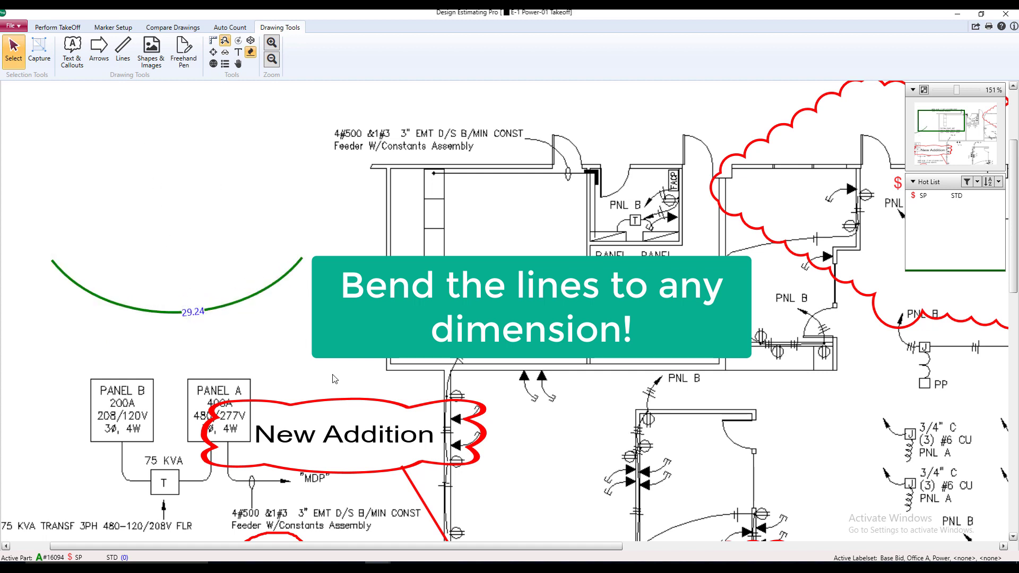
Draw a straight green line rising up-right from the curve's left end
left_click(122, 51)
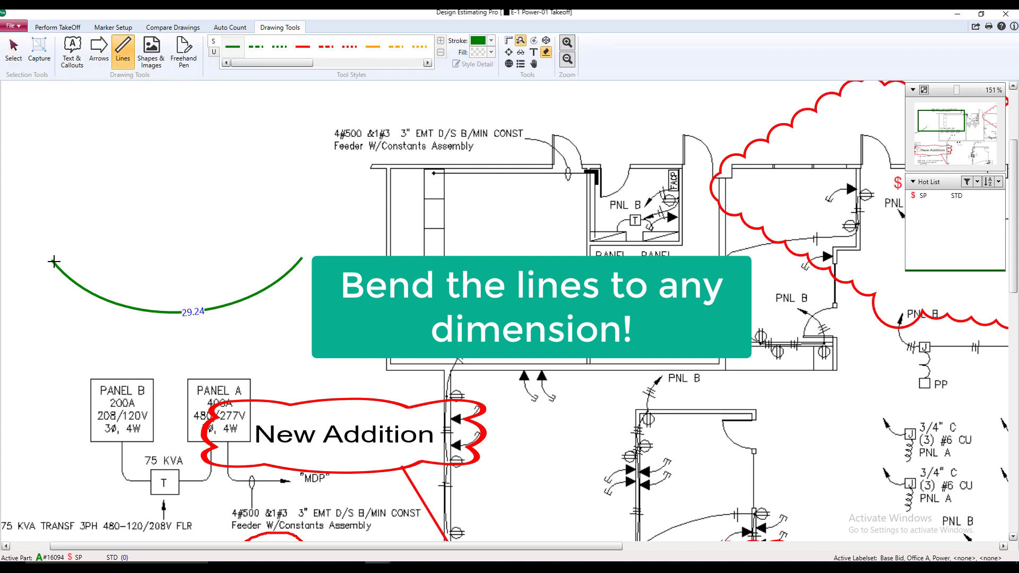
left_click(51, 261)
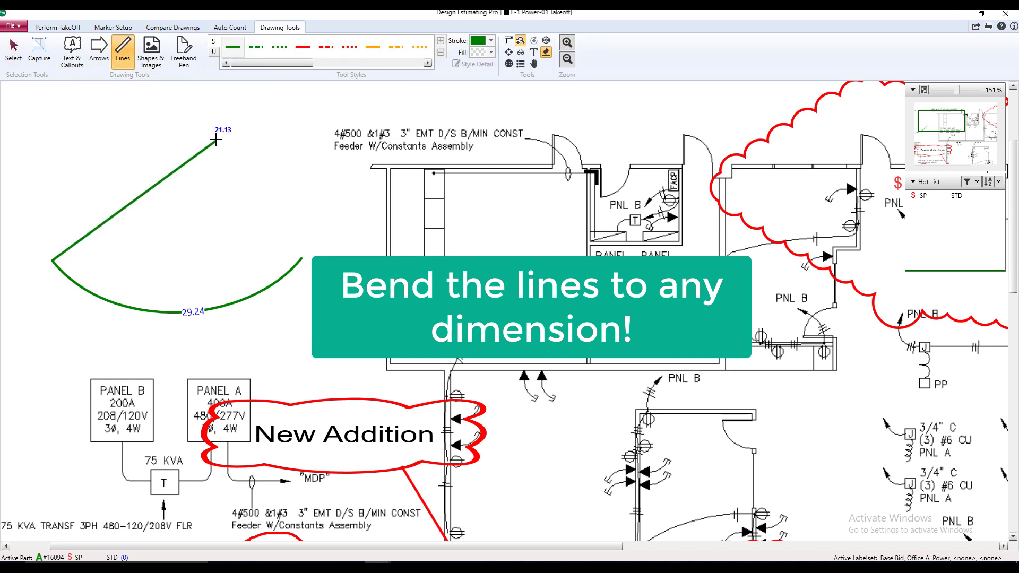
left_click(245, 109)
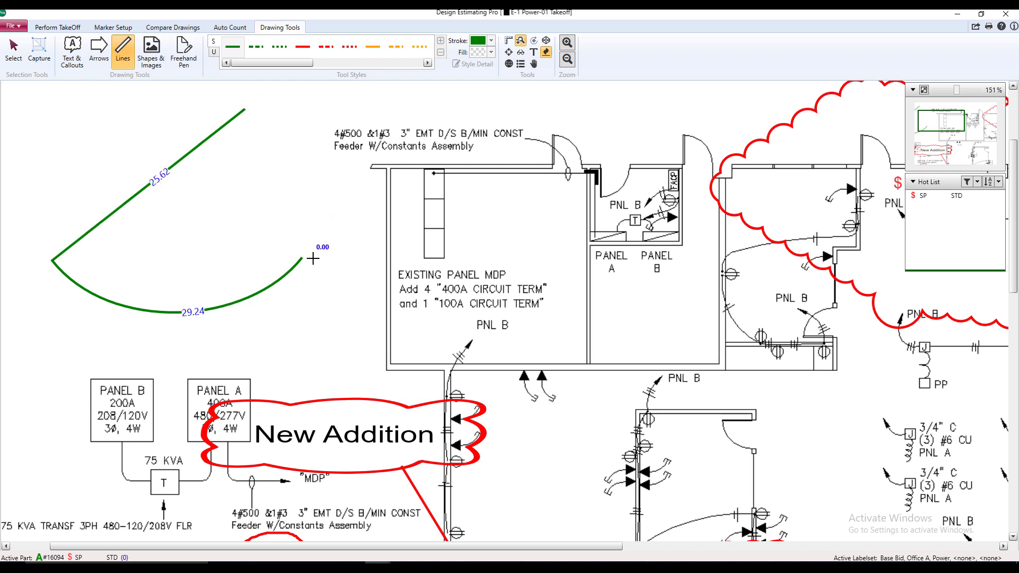
Capture the Existing Panel MDP room and drag the copy beside the title block
key("Escape")
scroll(325, 301, "down", 2)
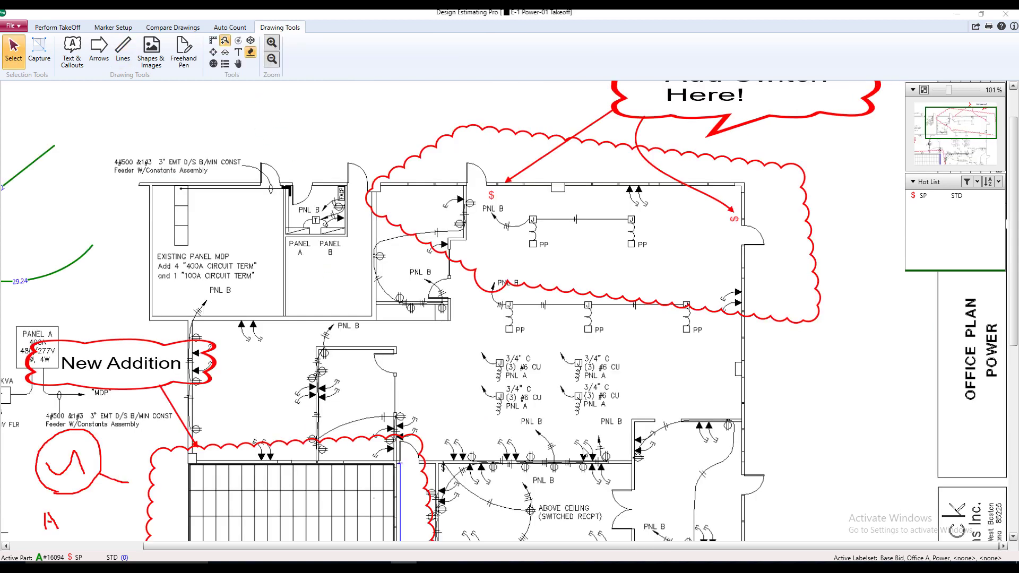
left_click(43, 57)
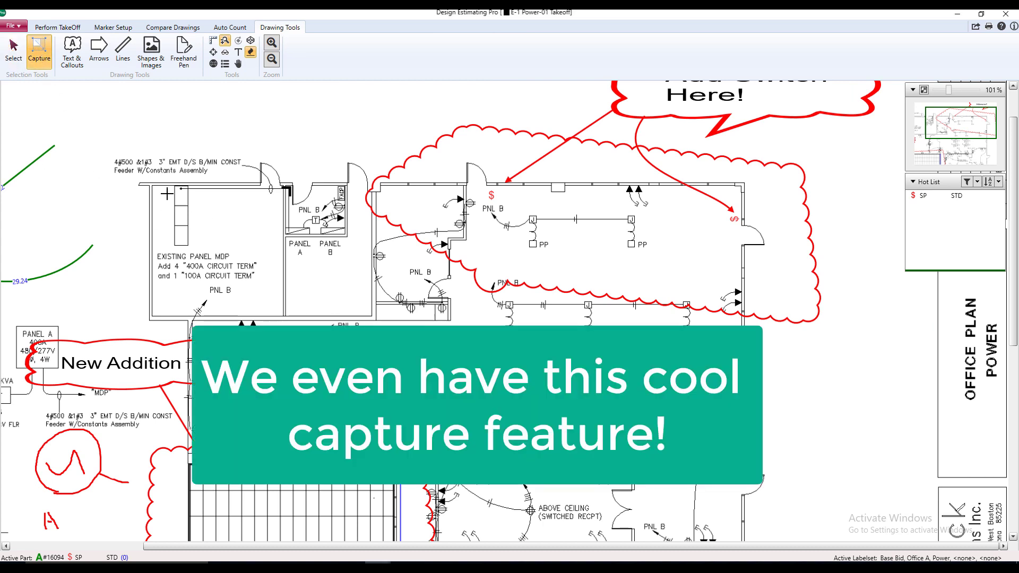
left_click_drag(150, 183, 284, 318)
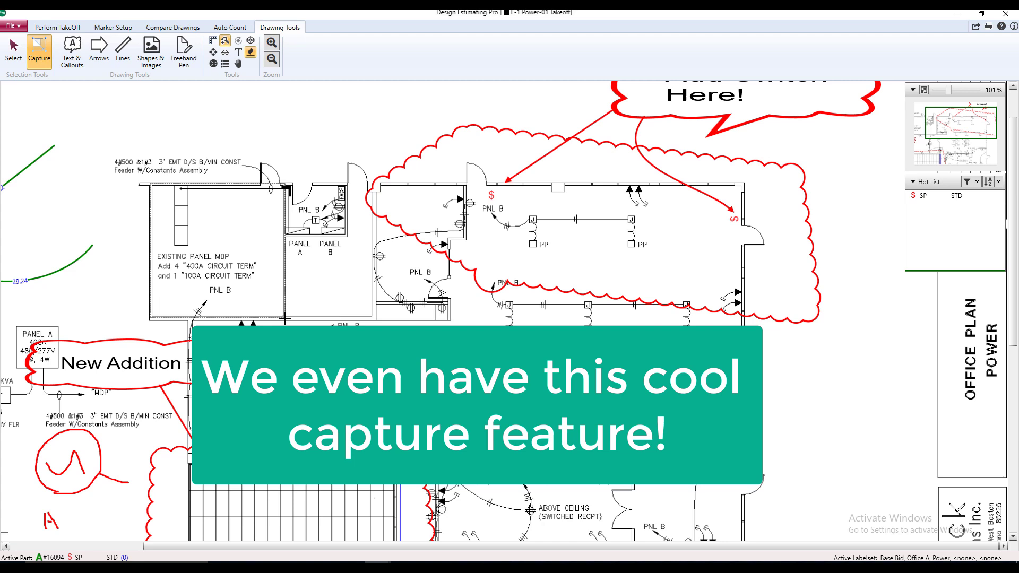
left_click_drag(148, 182, 287, 321)
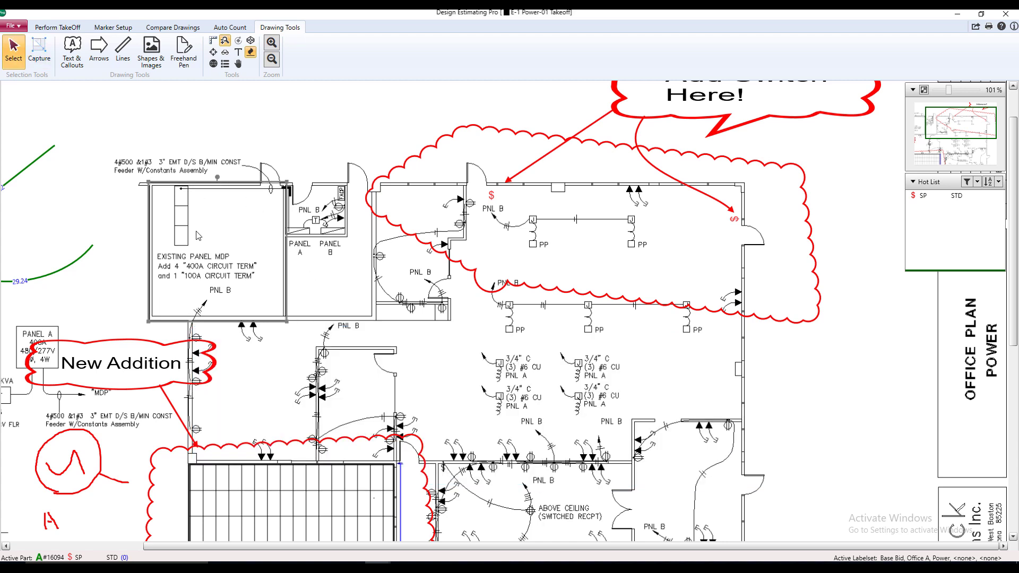
left_click_drag(197, 235, 489, 366)
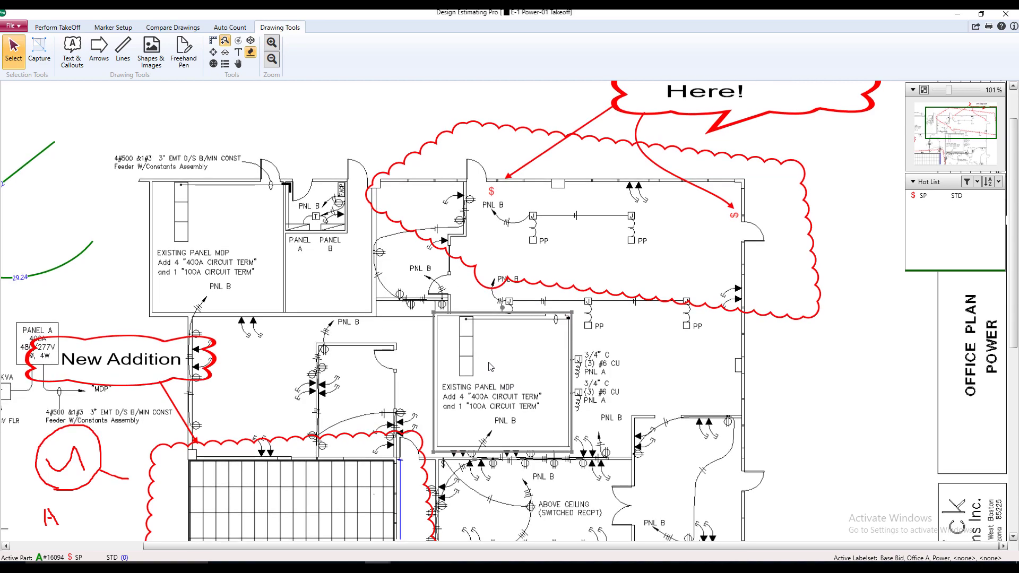
mouse_move(489, 367)
left_mouse_down()
mouse_move(744, 371)
mouse_move(796, 345)
left_mouse_up()
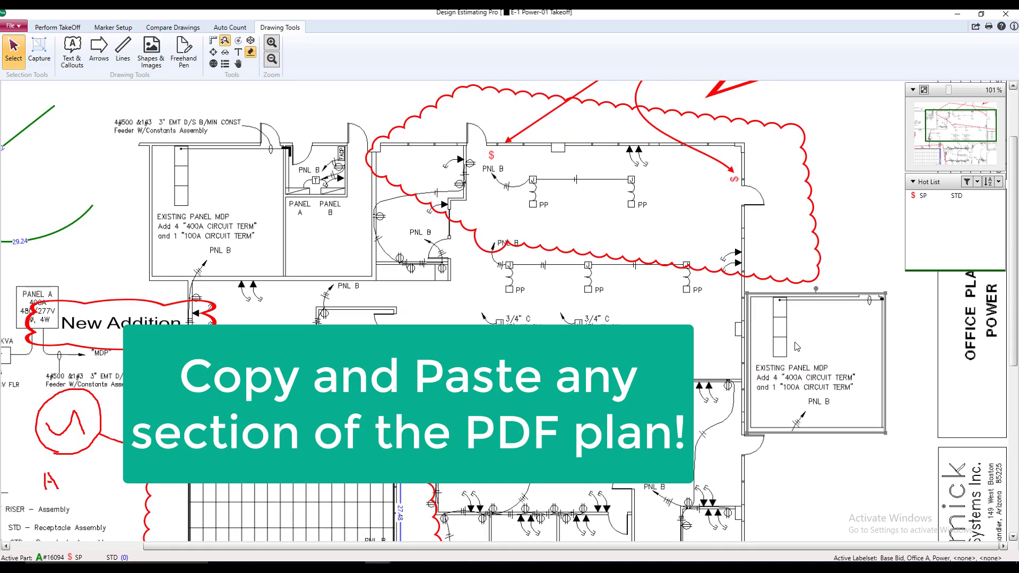
Deselect the pasted MDP room copy, fixing it beside the title block
left_click(845, 208)
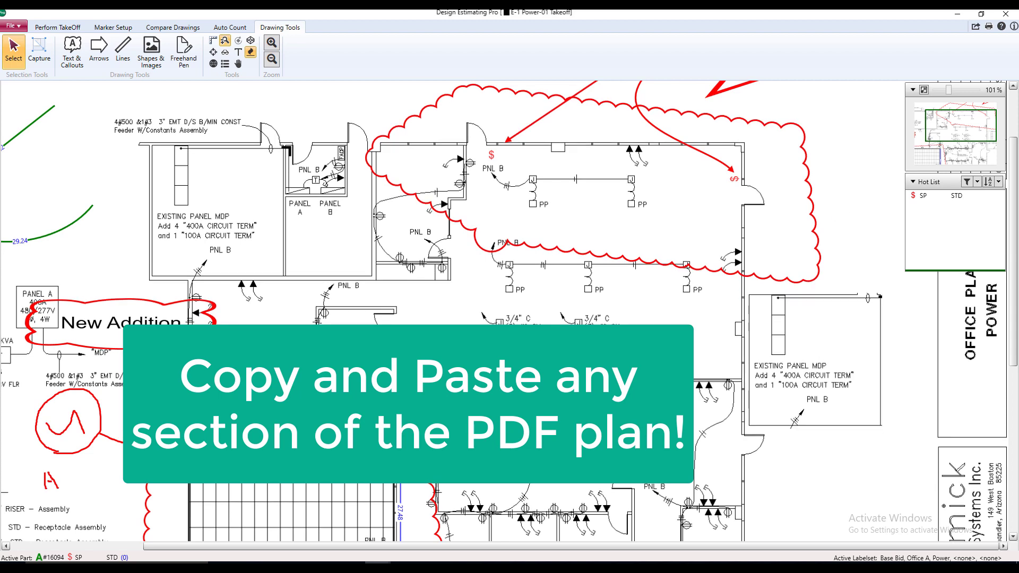